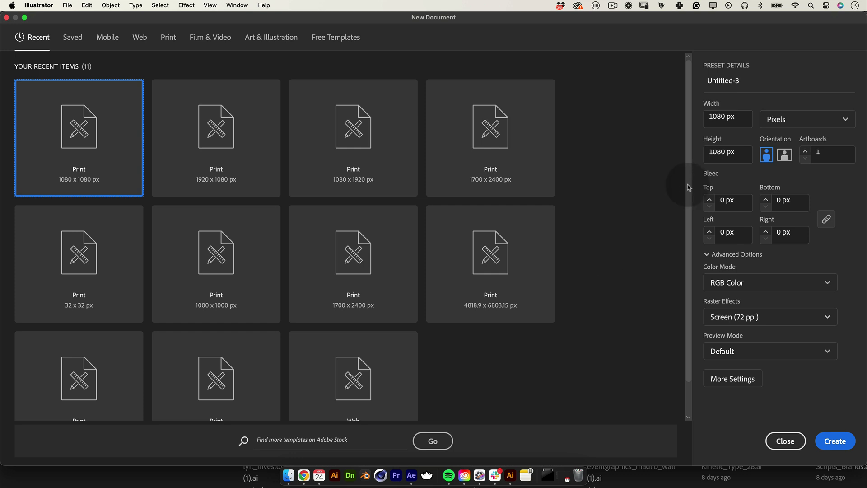
# Name the new 1080 × 1080 px RGB document preset kinetic_Type_29.
pyautogui.moveTo(774, 77); pyautogui.dragTo(676, 75)
pyautogui.write('ki')
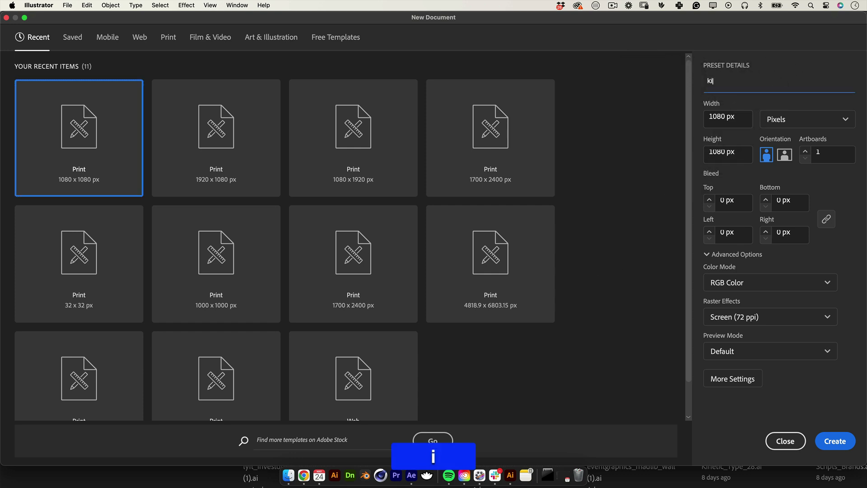
pyautogui.write('netic_Type_29')
pyautogui.click(741, 119)
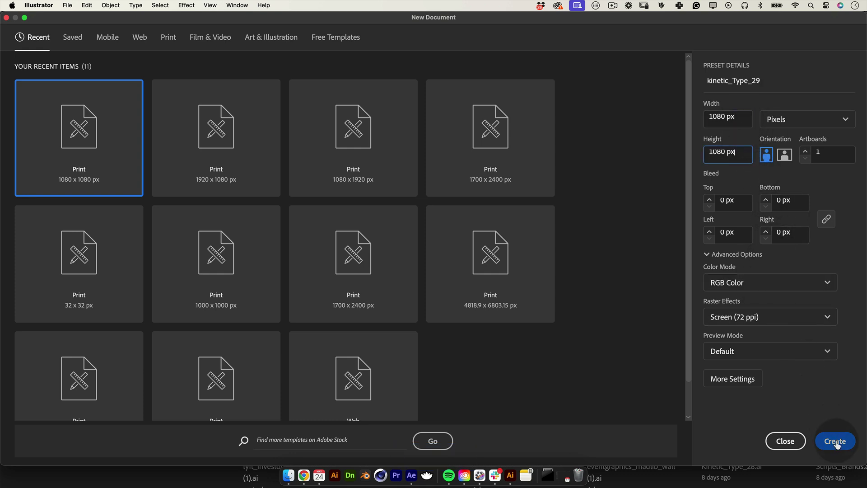
# Create the document and type a letter 'a' scaled up to fill the artboard.
pyautogui.click(835, 442)
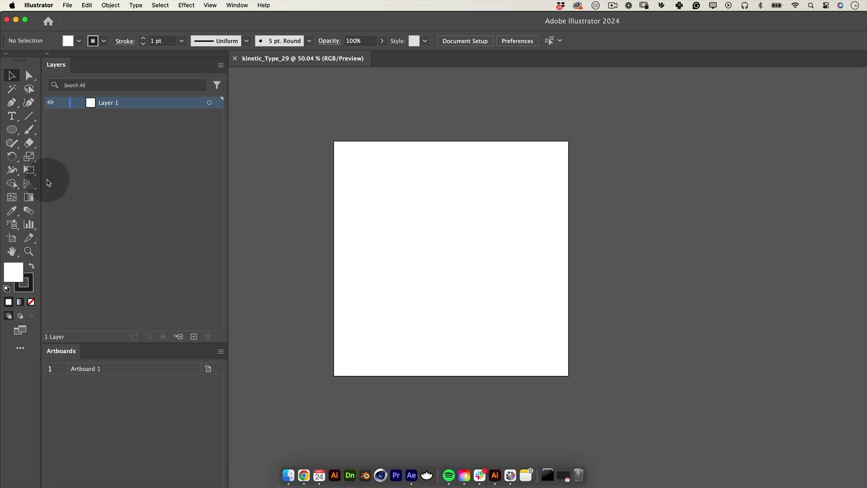
pyautogui.click(11, 116)
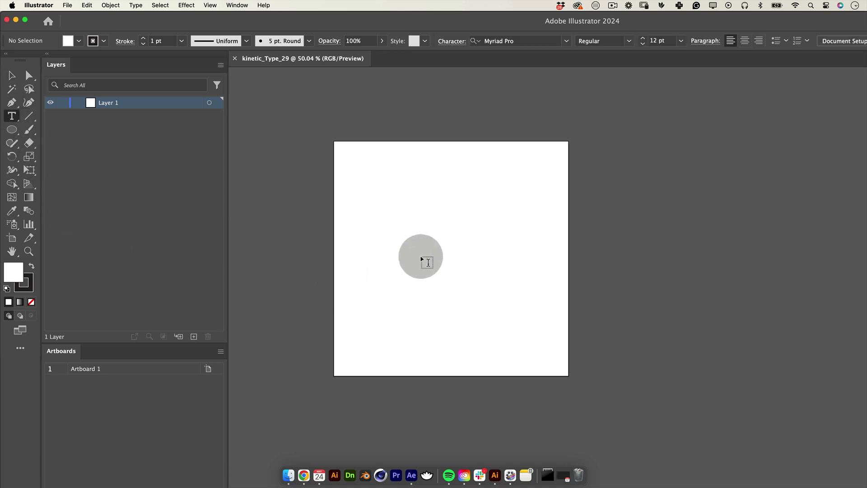
pyautogui.click(428, 254)
pyautogui.write('a')
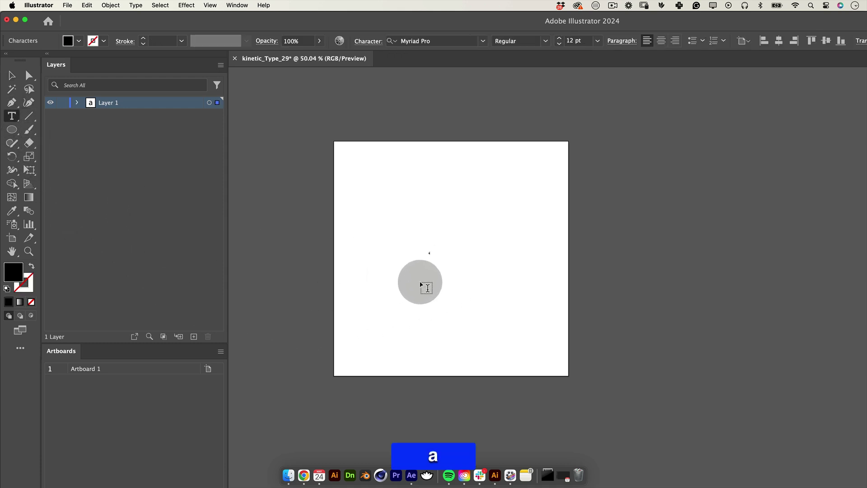
pyautogui.press('Escape')
pyautogui.moveTo(435, 259); pyautogui.dragTo(445, 49)
# Set the letter's font to Campaign Black Italic and convert it to outlines.
pyautogui.click(433, 41)
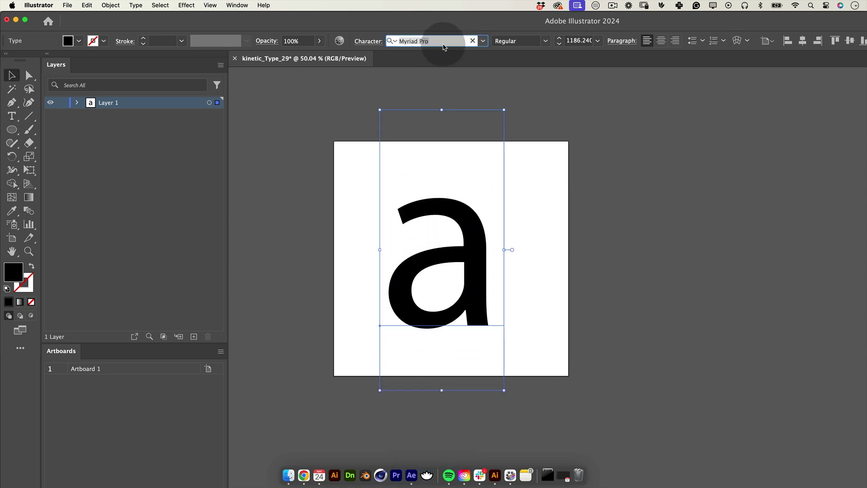
pyautogui.write('camp')
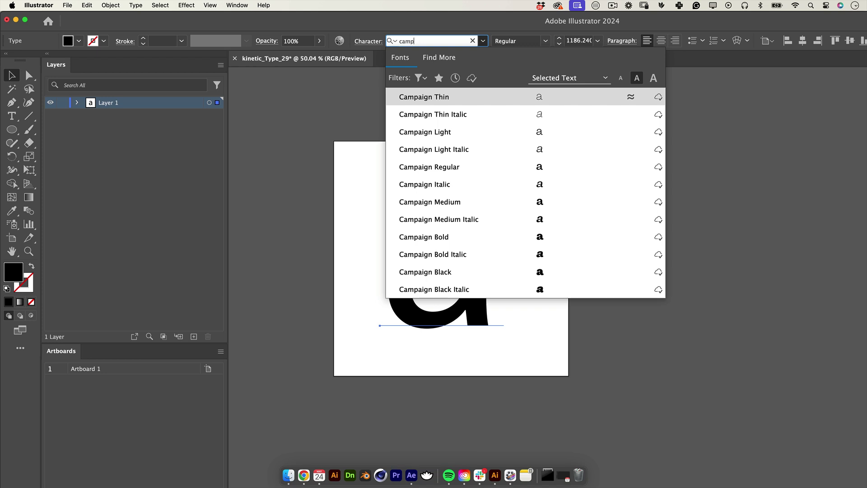
pyautogui.click(558, 289)
pyautogui.rightClick(506, 233)
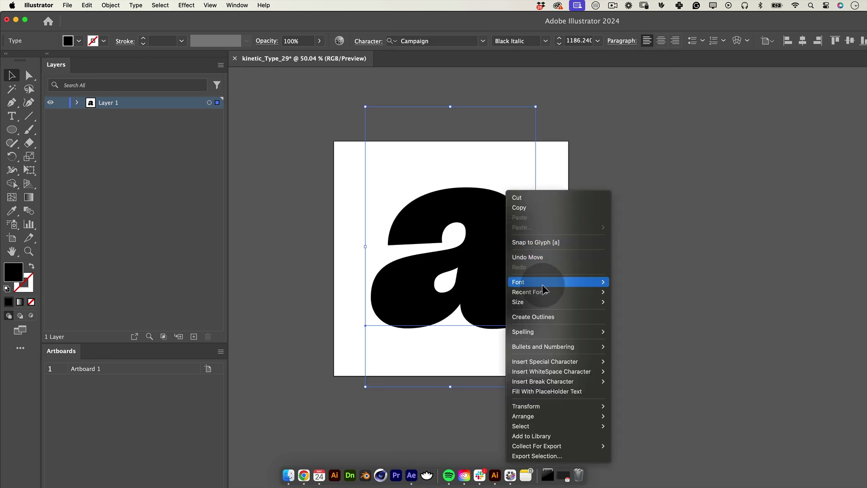
pyautogui.click(543, 318)
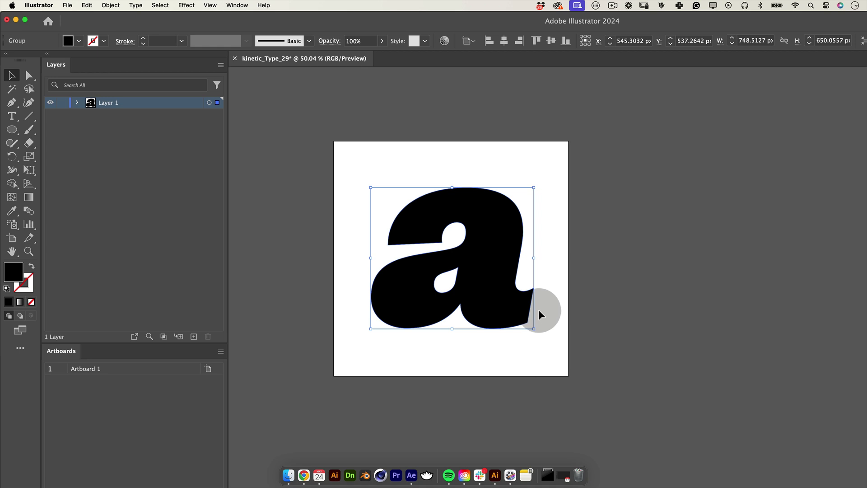
# Draw a vertical line near the artboard's left edge with a 10 pt stroke.
pyautogui.click(510, 145)
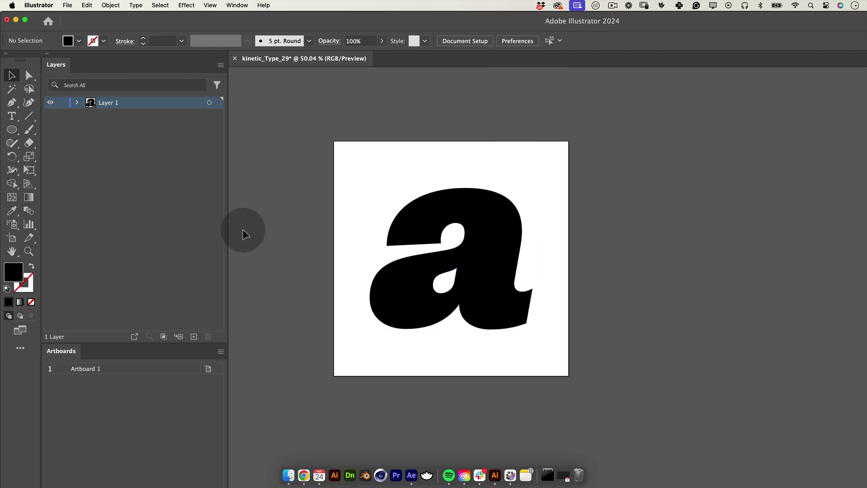
pyautogui.click(28, 116)
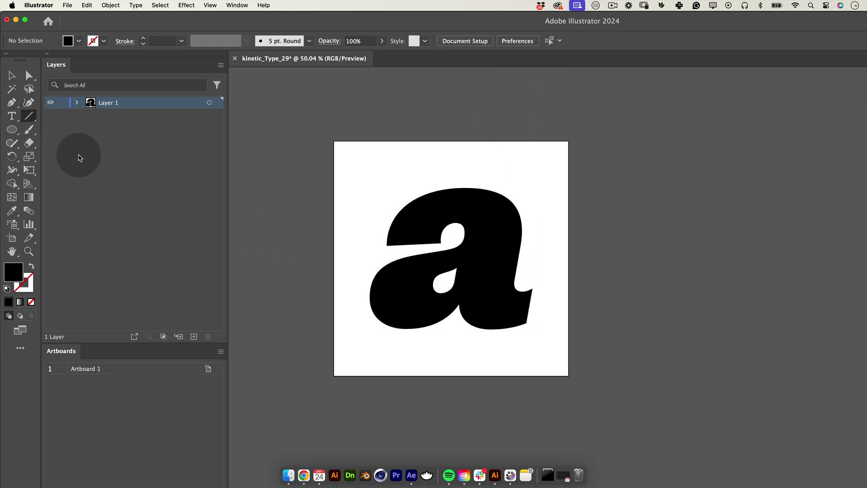
pyautogui.moveTo(348, 159); pyautogui.dragTo(349, 365)
pyautogui.press('v')
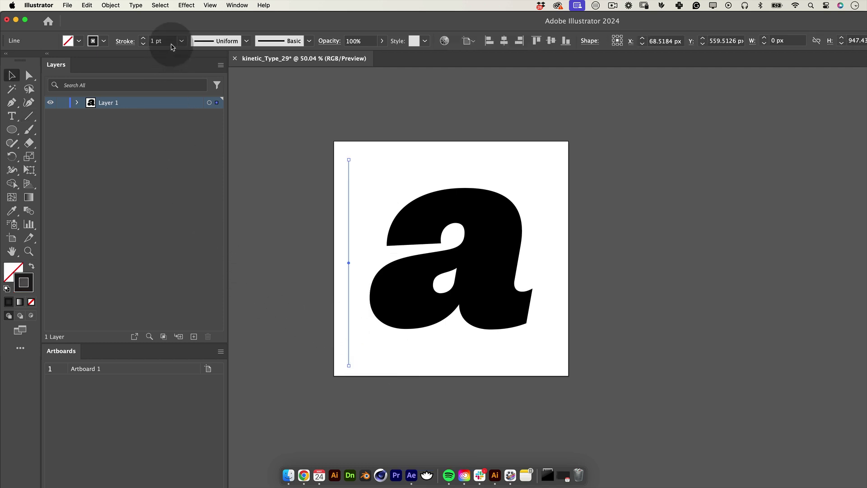
pyautogui.click(162, 40)
pyautogui.write('10')
pyautogui.press('Return')
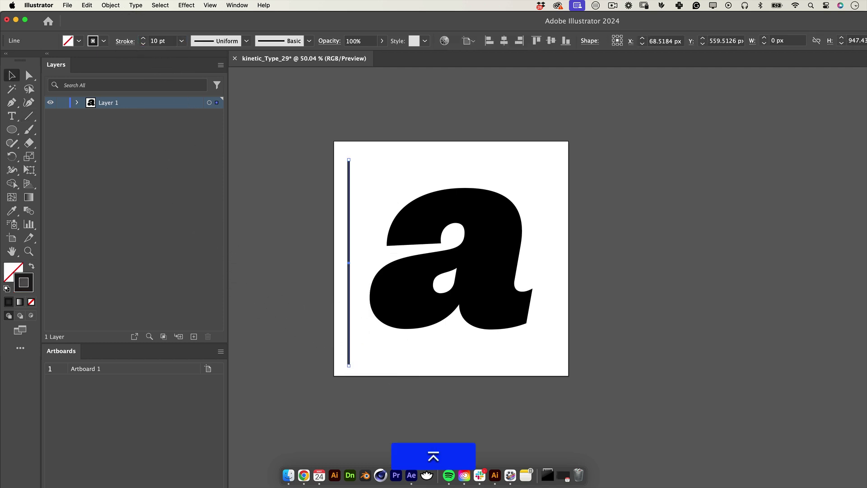
# Give the line round caps and duplicate it to the artboard's right edge.
pyautogui.click(125, 41)
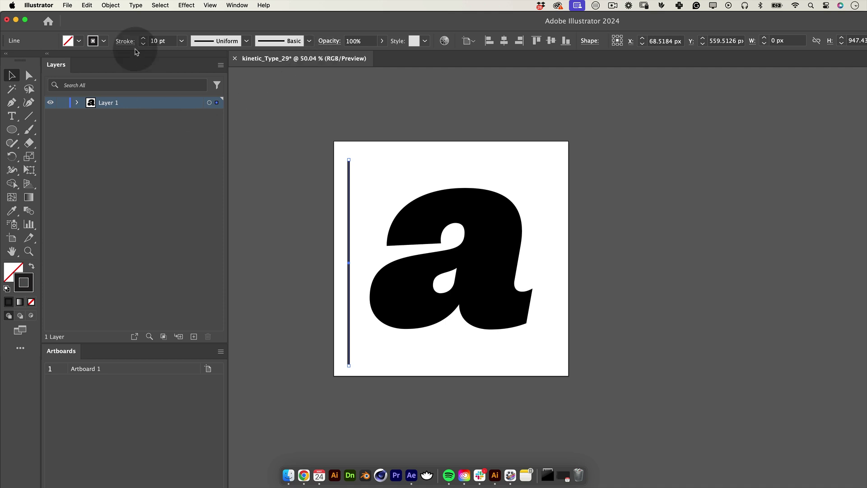
pyautogui.click(60, 70)
pyautogui.click(374, 193)
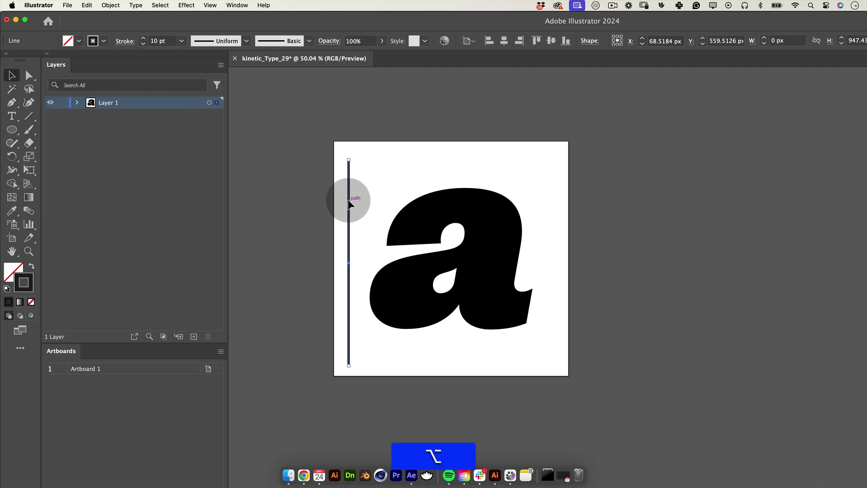
pyautogui.moveTo(350, 199); pyautogui.dragTo(557, 233)
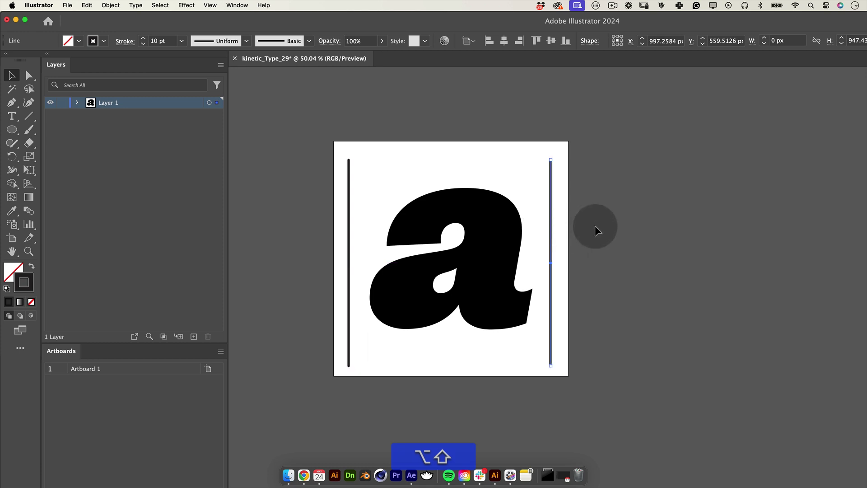
# Change the letter 'a' fill colour to red.
pyautogui.click(389, 312)
pyautogui.doubleClick(10, 270)
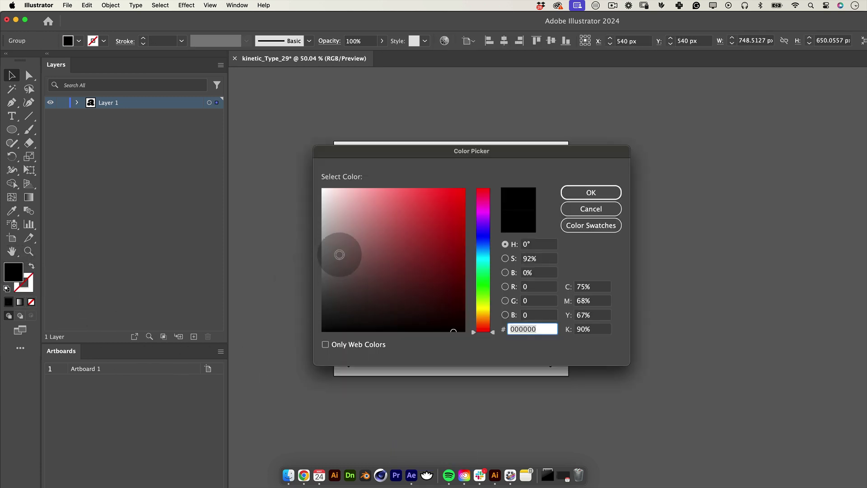
pyautogui.click(405, 213)
pyautogui.click(591, 193)
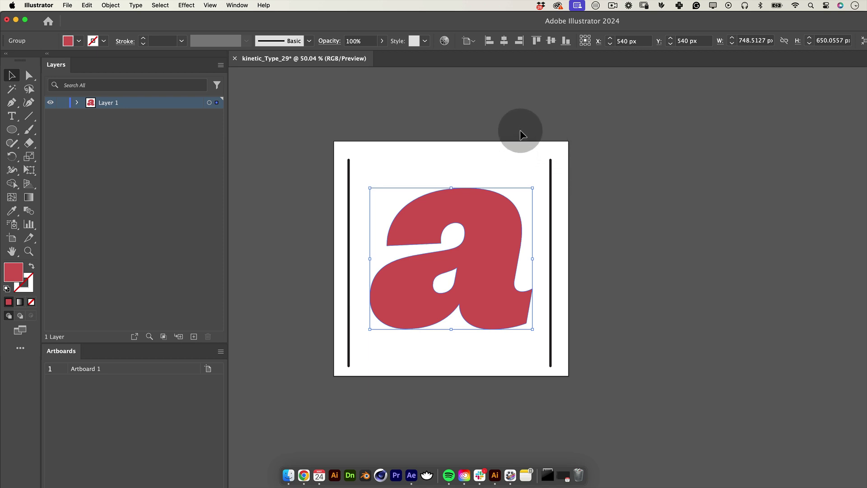
# Blend the two vertical lines together.
pyautogui.click(520, 131)
pyautogui.moveTo(609, 141); pyautogui.dragTo(341, 176)
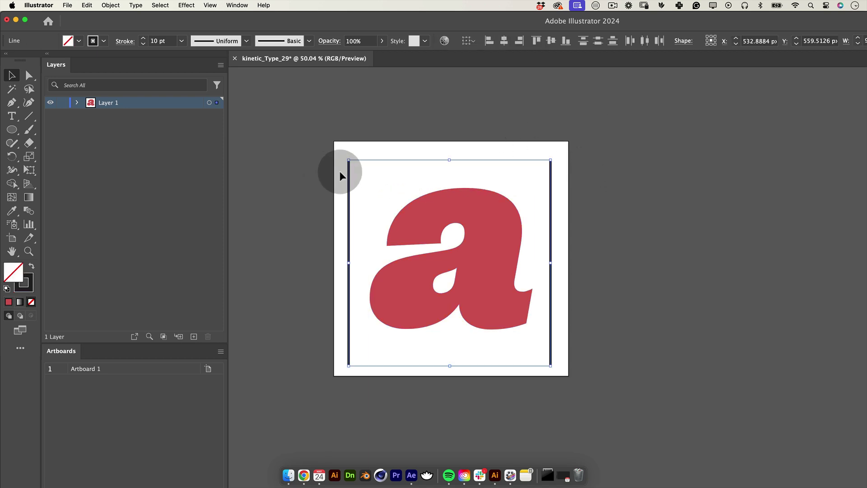
pyautogui.click(111, 5)
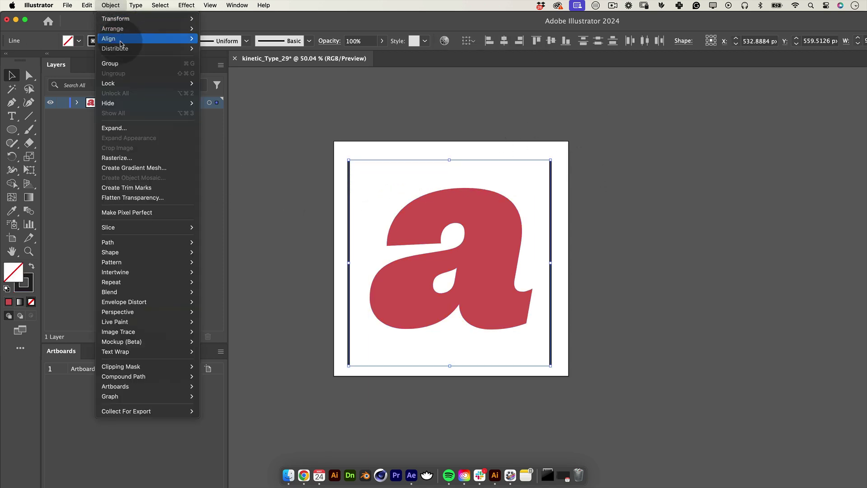
pyautogui.moveTo(170, 292)
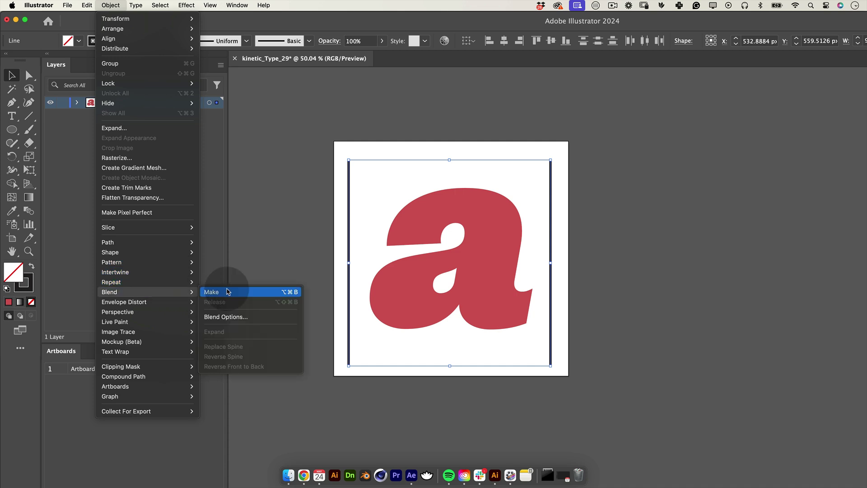
pyautogui.click(228, 291)
# Set the blend spacing to 70 specified steps.
pyautogui.click(111, 6)
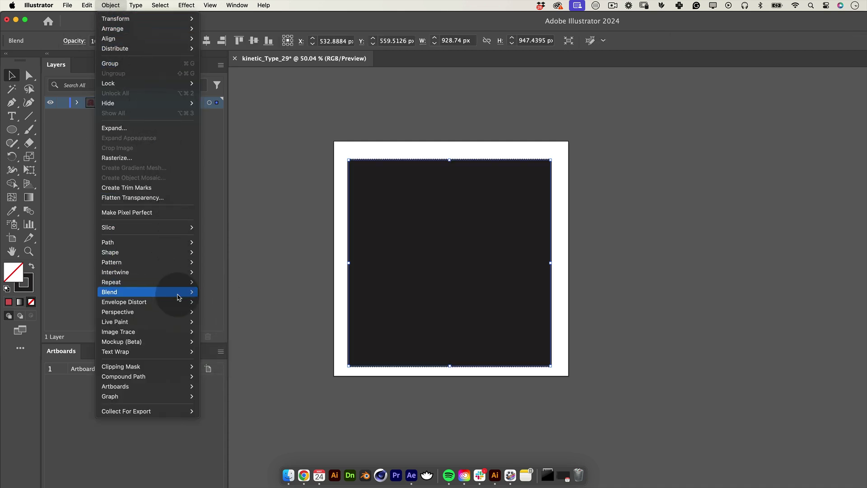
pyautogui.moveTo(179, 294)
pyautogui.click(230, 315)
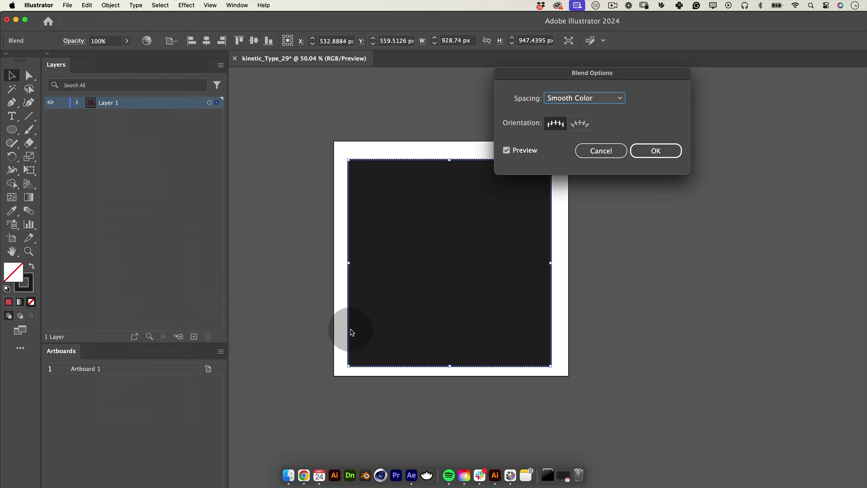
pyautogui.click(572, 99)
pyautogui.click(570, 123)
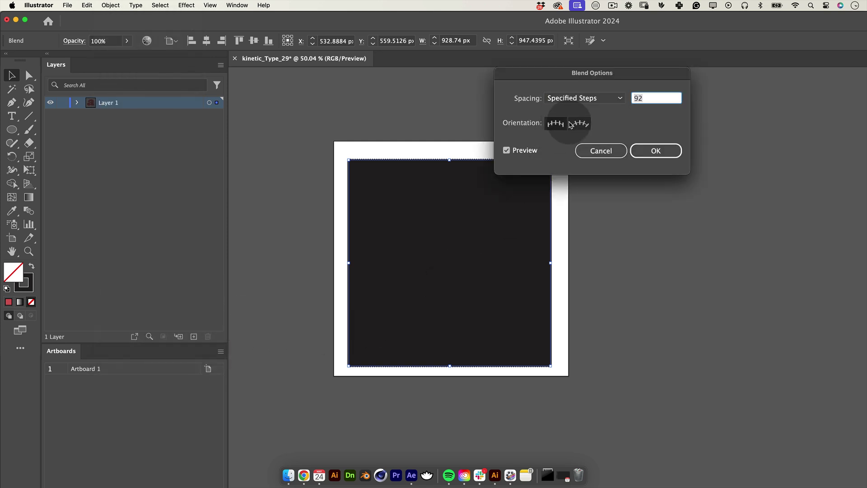
pyautogui.moveTo(667, 74); pyautogui.dragTo(582, 91)
pyautogui.hotkey('shift', 'Down')
pyautogui.hotkey('shift', 'Down')
pyautogui.press('Down')
pyautogui.press('Down')
pyautogui.press('Down')
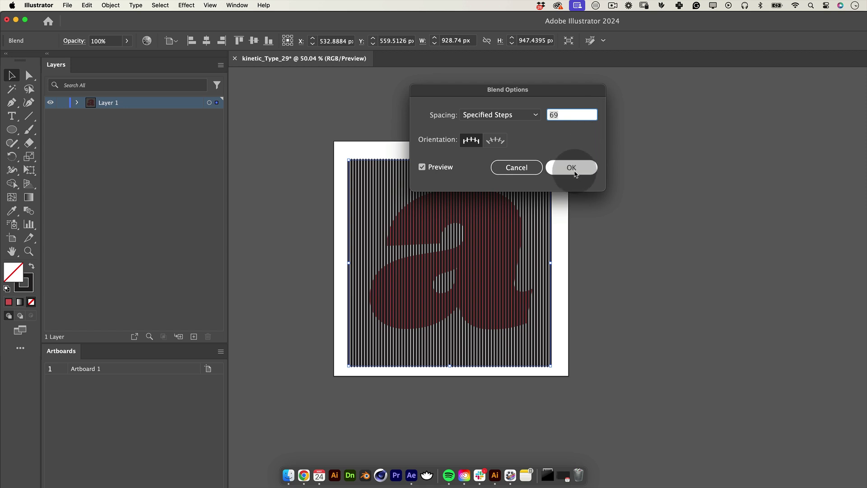
pyautogui.press('Up')
pyautogui.click(575, 170)
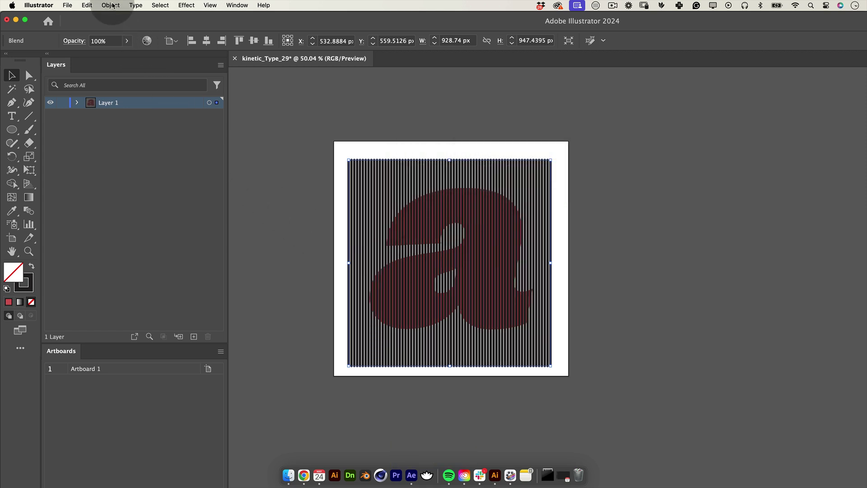
# Expand the blend and ungroup it, verifying a single stripe moves independently.
pyautogui.click(110, 5)
pyautogui.click(130, 128)
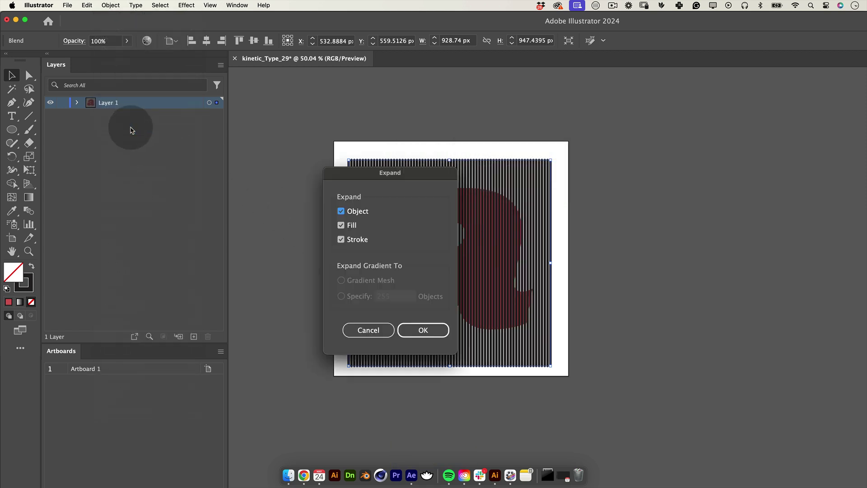
pyautogui.click(422, 330)
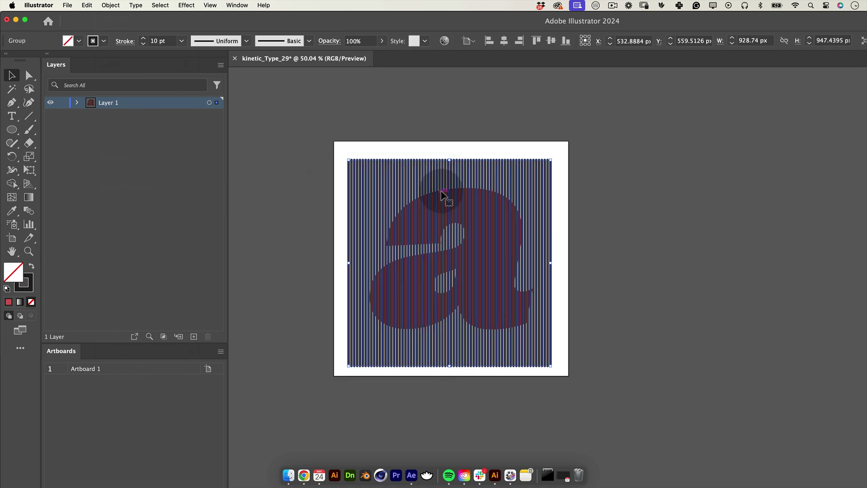
pyautogui.rightClick(445, 183)
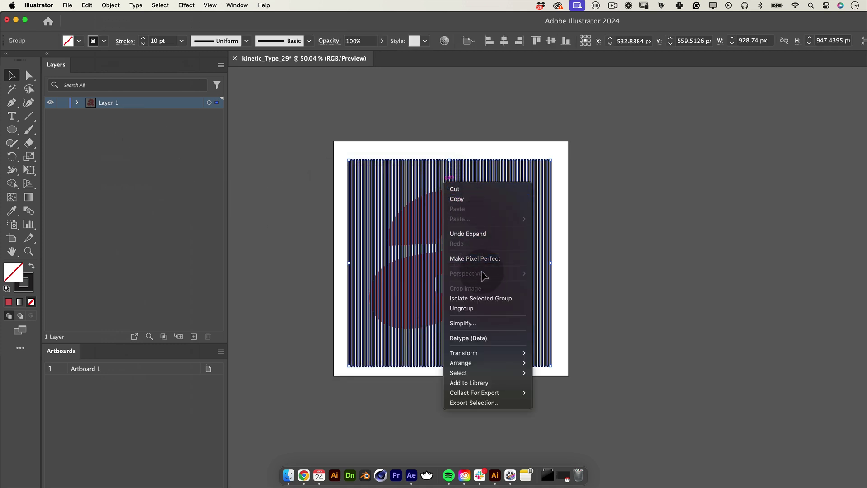
pyautogui.click(475, 308)
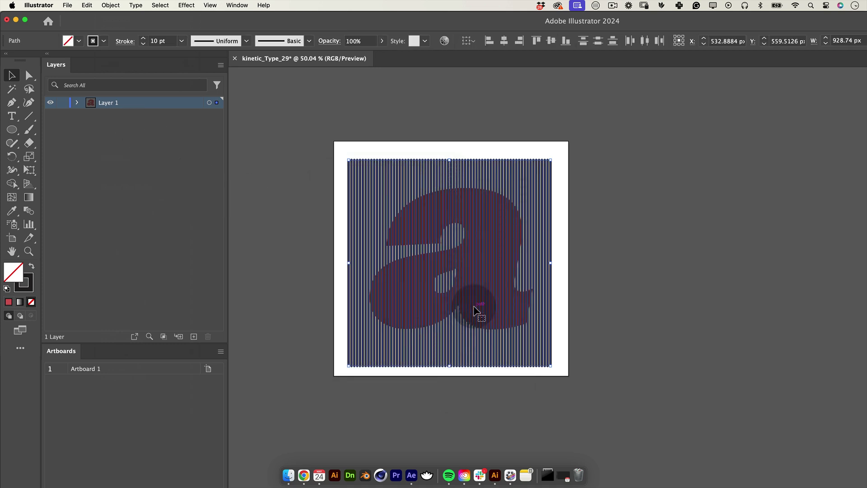
pyautogui.click(493, 156)
pyautogui.moveTo(497, 171); pyautogui.dragTo(497, 180)
pyautogui.press('super+z')
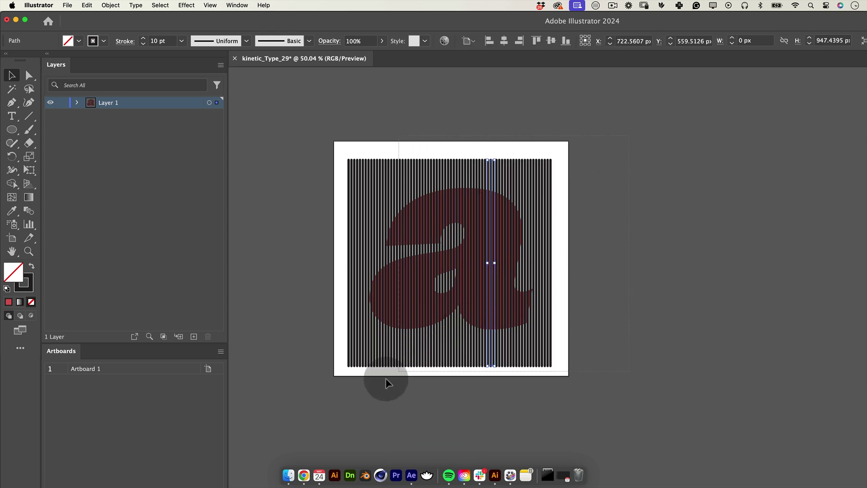
# With Shape Builder, delete stripe areas outside the letter and inside its hole.
pyautogui.press('super+a')
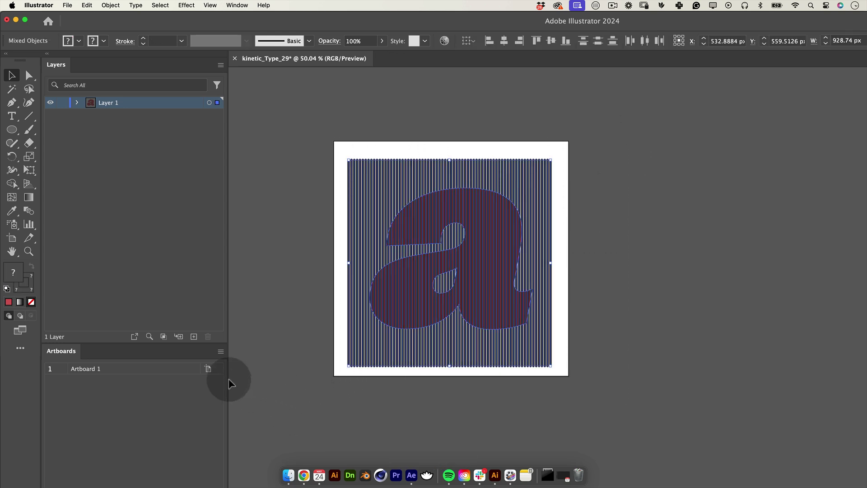
pyautogui.click(13, 184)
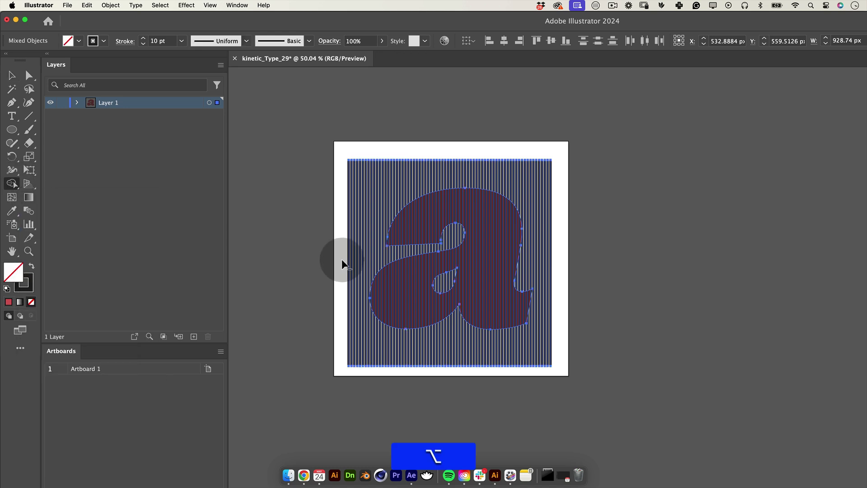
pyautogui.moveTo(342, 261)
pyautogui.mouseDown()
pyautogui.moveTo(461, 232)
pyautogui.moveTo(507, 171)
pyautogui.moveTo(515, 349)
pyautogui.moveTo(554, 261)
pyautogui.moveTo(452, 171)
pyautogui.mouseUp()
pyautogui.press('z')
pyautogui.click(433, 280)
pyautogui.hotkey('shift', 'm')
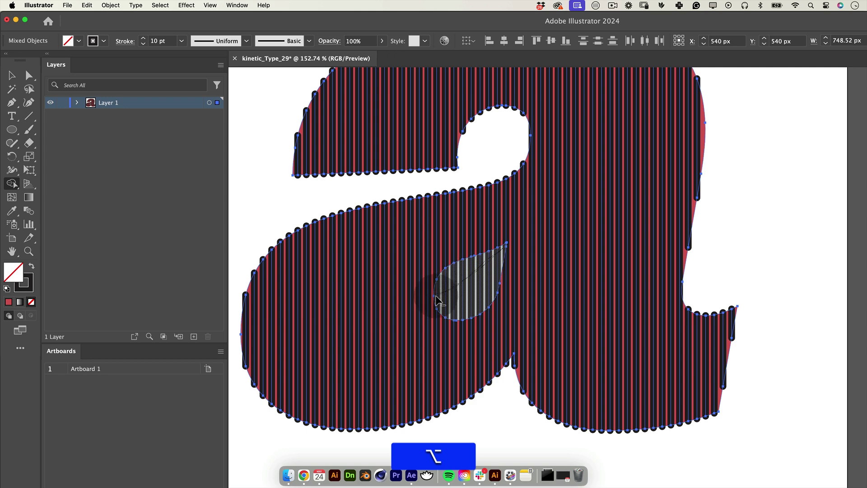
pyautogui.keyDown('alt'); pyautogui.click(472, 283); pyautogui.keyUp('alt')
pyautogui.keyDown('alt'); pyautogui.keyDown('super'); pyautogui.click(384, 374); pyautogui.keyUp('super'); pyautogui.keyUp('alt')
# Delete the red letter shape, leaving only the black stripes.
pyautogui.press('v')
pyautogui.click(349, 410)
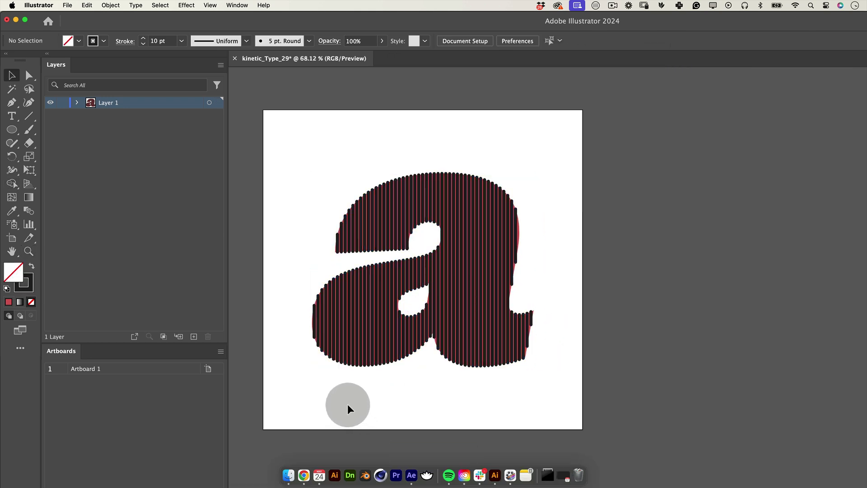
pyautogui.click(412, 302)
pyautogui.press('BackSpace')
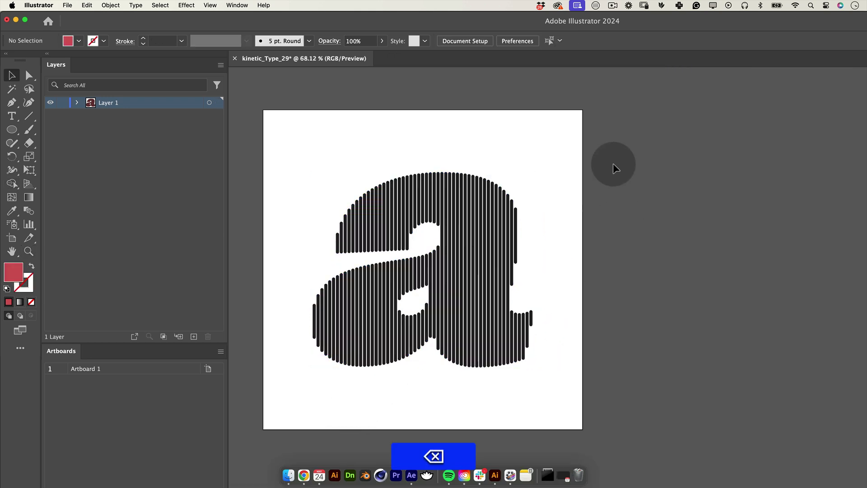
pyautogui.scroll(-2, 495, 261)
pyautogui.hscroll(-3, 494, 261)
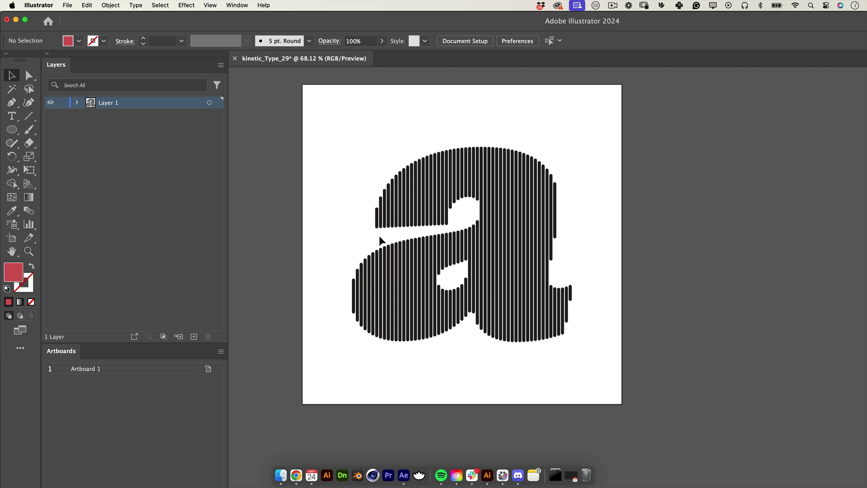
# Cut the leftmost and second stripes with the Scissors tool, checking the split.
pyautogui.moveTo(28, 142); pyautogui.dragTo(66, 157)
pyautogui.scroll(5, 377, 213)
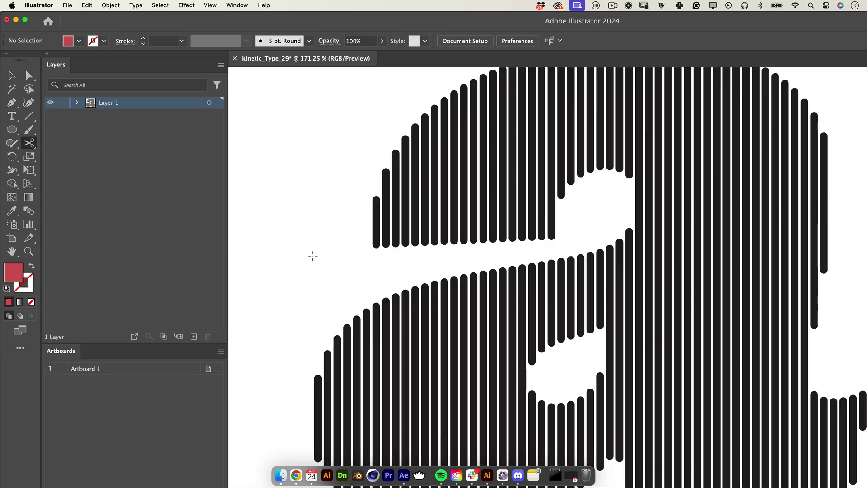
pyautogui.click(377, 216)
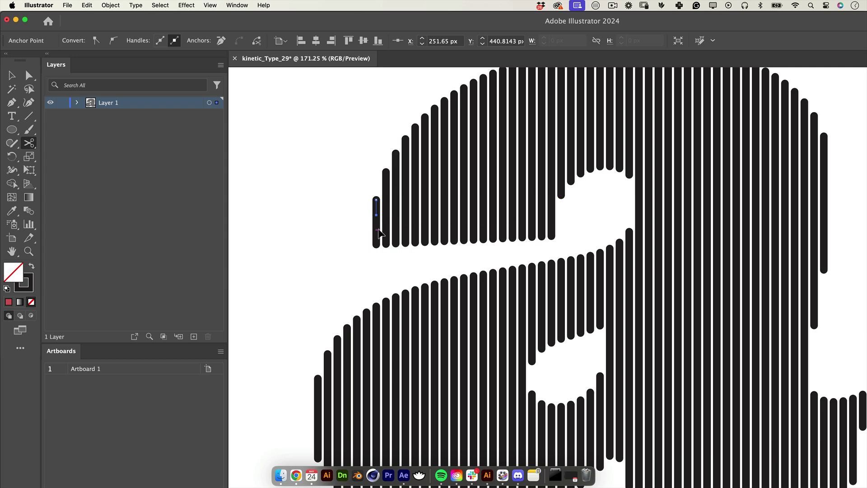
pyautogui.press('v')
pyautogui.moveTo(377, 242); pyautogui.dragTo(370, 253)
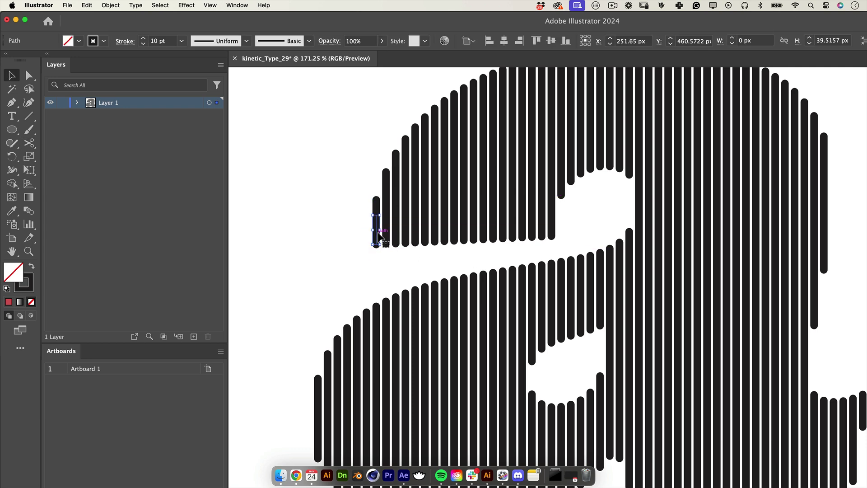
pyautogui.press('c')
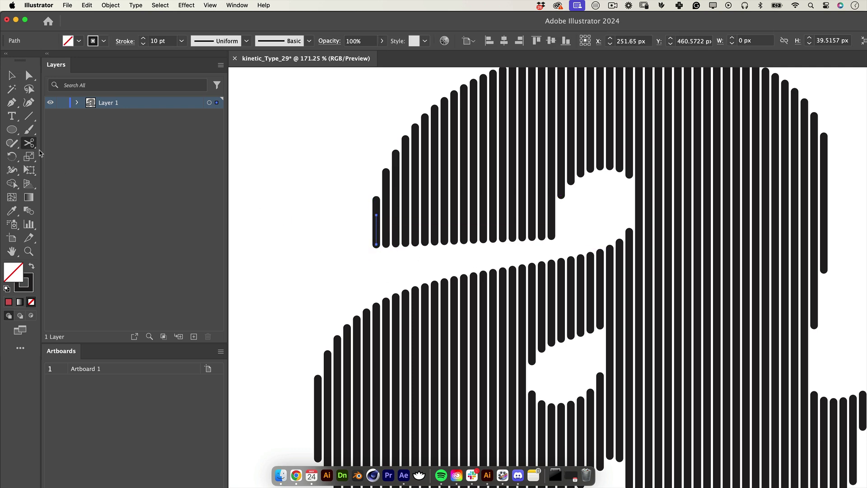
pyautogui.click(386, 228)
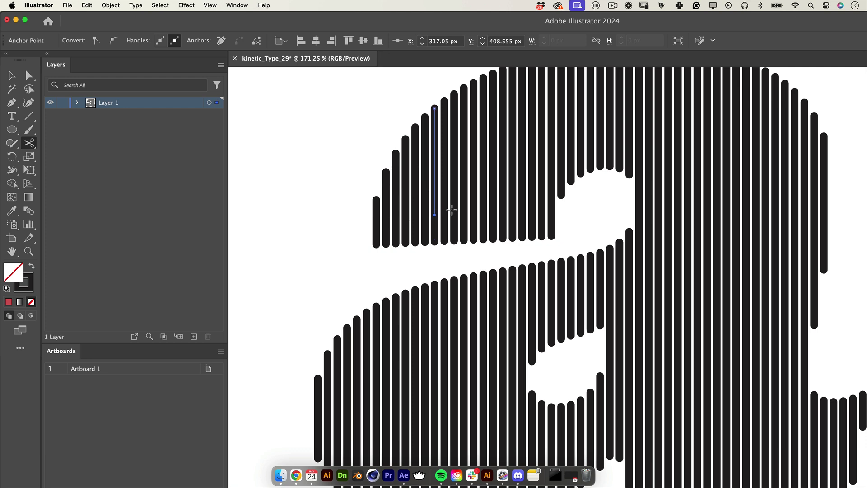
# Pan around the letter to reach the other stripes.
pyautogui.moveTo(455, 142); pyautogui.dragTo(390, 177)
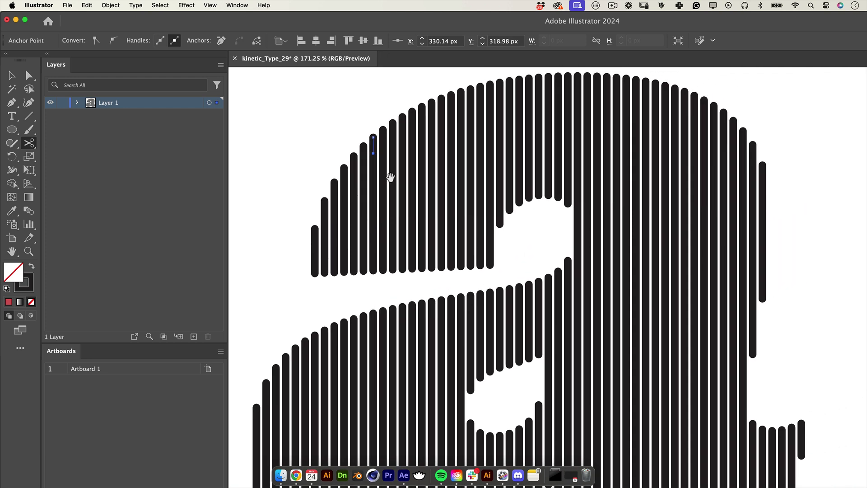
pyautogui.hscroll(5, 568, 170)
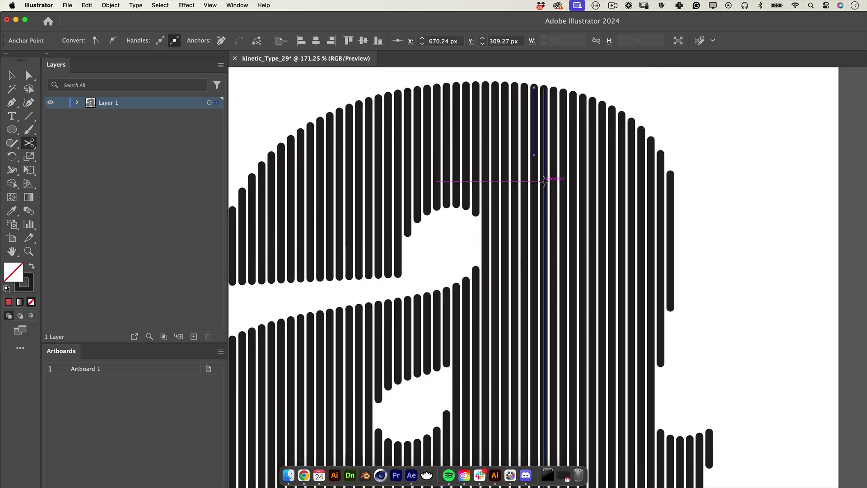
pyautogui.scroll(-8, 605, 291)
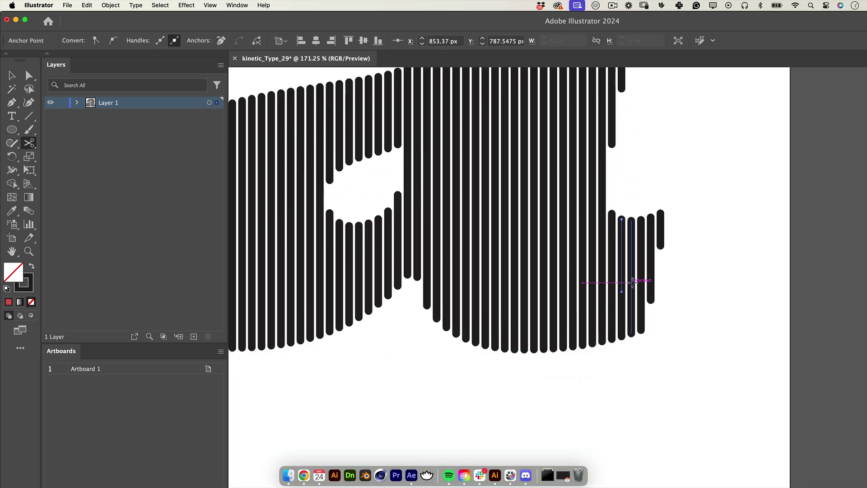
pyautogui.scroll(2, 605, 289)
pyautogui.hscroll(-1, 605, 289)
pyautogui.scroll(-3, 431, 250)
pyautogui.hscroll(-4, 432, 250)
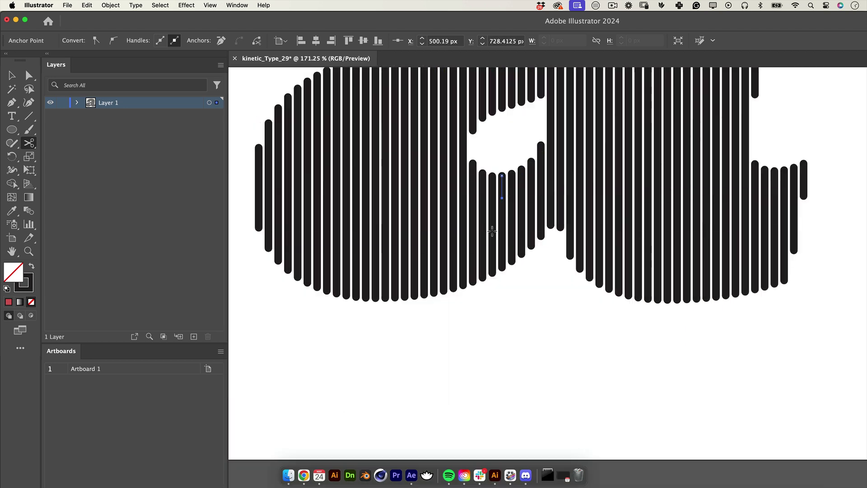
# Select all the stripes, fit the artboard in view, then deselect.
pyautogui.press('v')
pyautogui.press('super+a')
pyautogui.press('super+0')
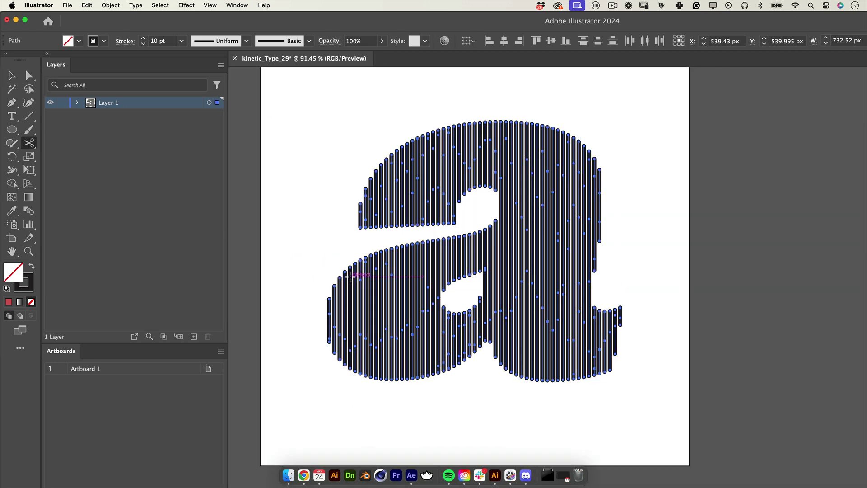
pyautogui.press('c')
pyautogui.press('v')
pyautogui.click(631, 189)
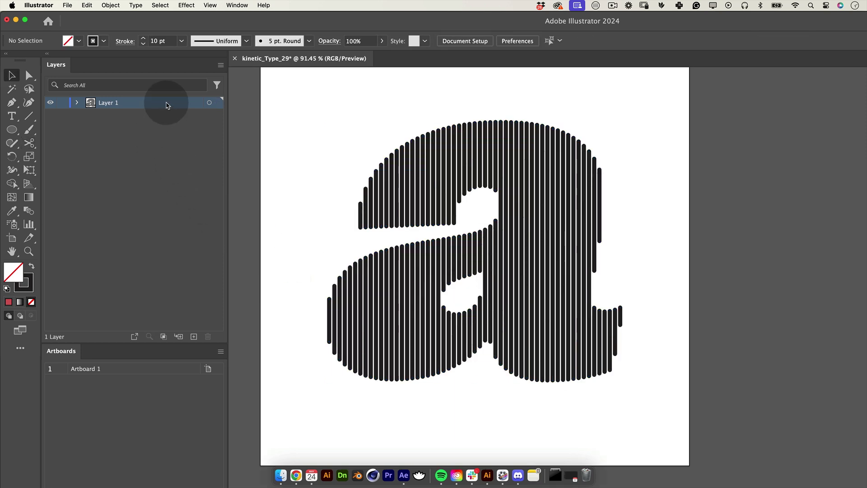
# Release the stripes to layers in sequence from the Layers panel menu.
pyautogui.click(221, 65)
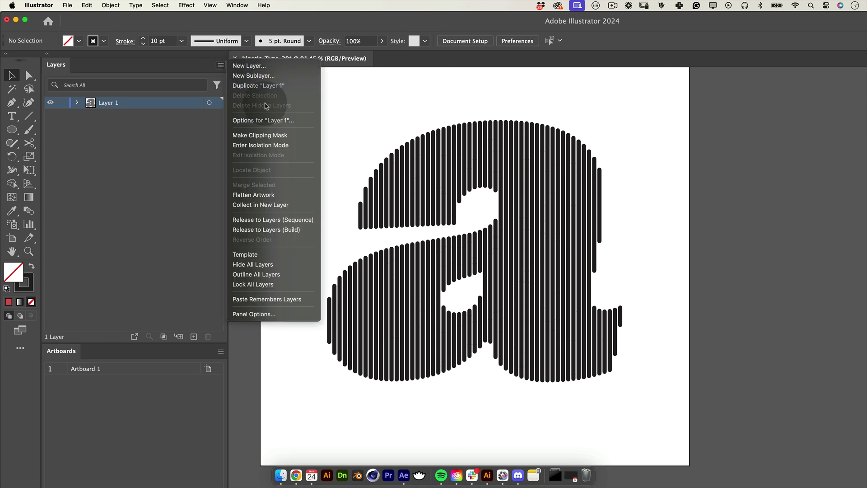
pyautogui.click(259, 223)
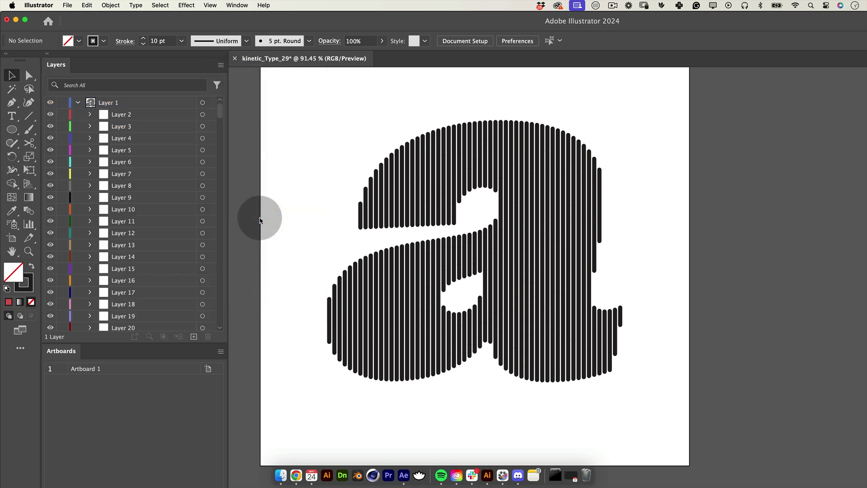
pyautogui.scroll(-20, 219, 171)
# Move the sublayers out to top level and delete the empty Layer 1.
pyautogui.keyDown('shift'); pyautogui.click(138, 332); pyautogui.keyUp('shift')
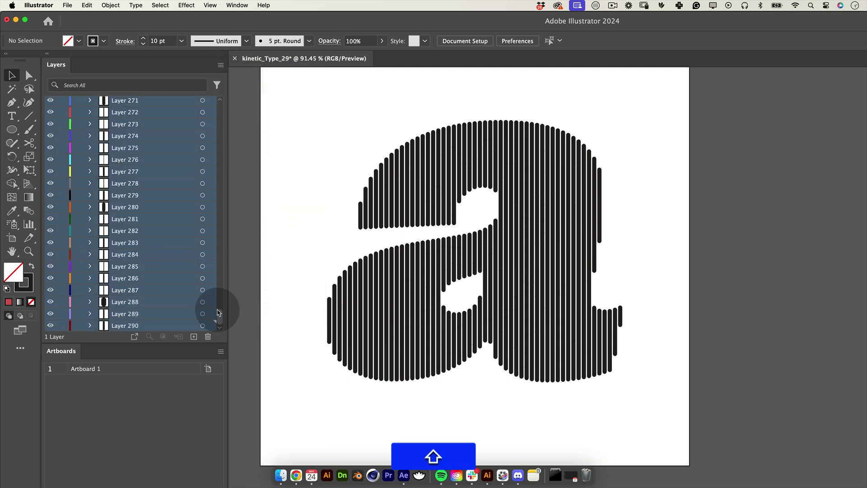
pyautogui.moveTo(219, 312); pyautogui.dragTo(207, 77)
pyautogui.moveTo(113, 113); pyautogui.dragTo(116, 97)
pyautogui.moveTo(220, 110); pyautogui.dragTo(220, 316)
pyautogui.click(108, 326)
pyautogui.click(208, 337)
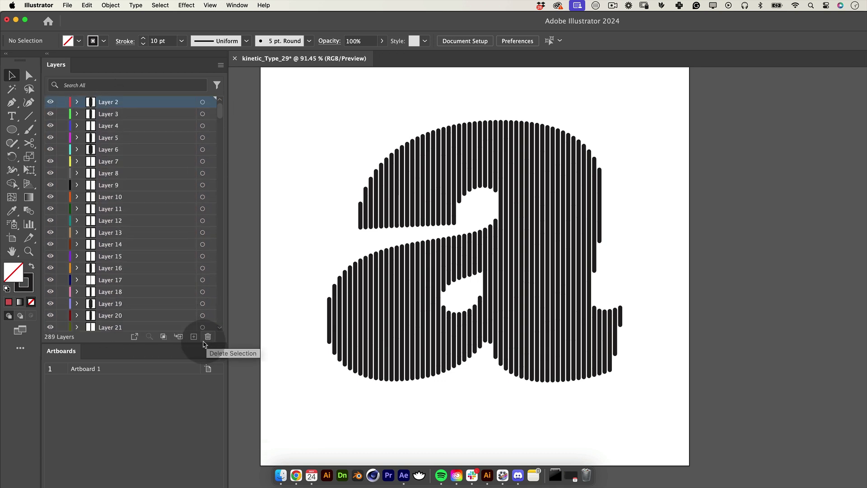
# Import kinetic_Type_29.ai as Composition – Retain Layer Sizes and open the comp.
pyautogui.click(68, 5)
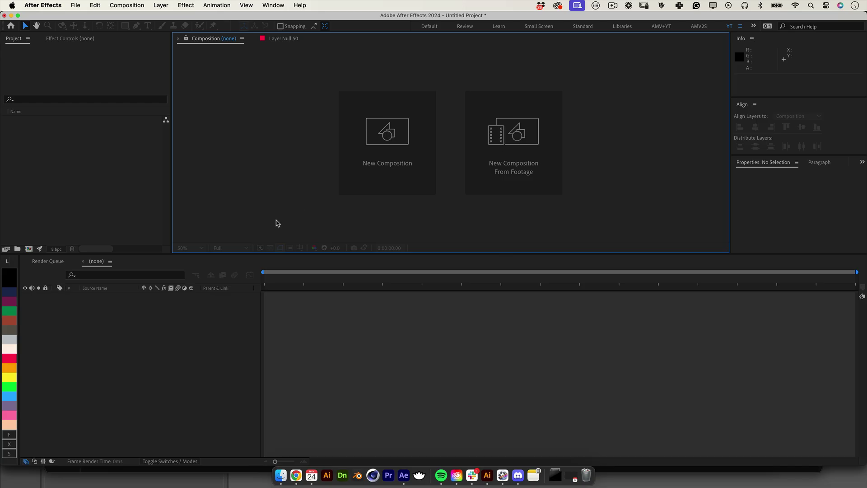
pyautogui.doubleClick(60, 145)
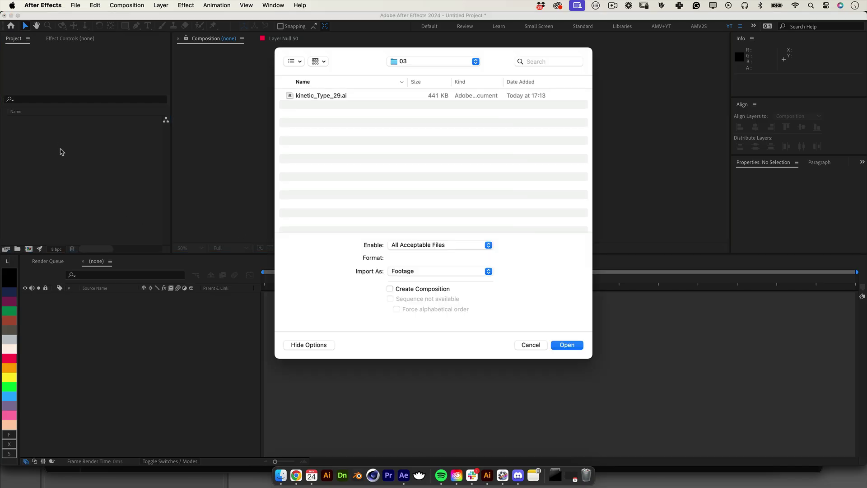
pyautogui.click(321, 97)
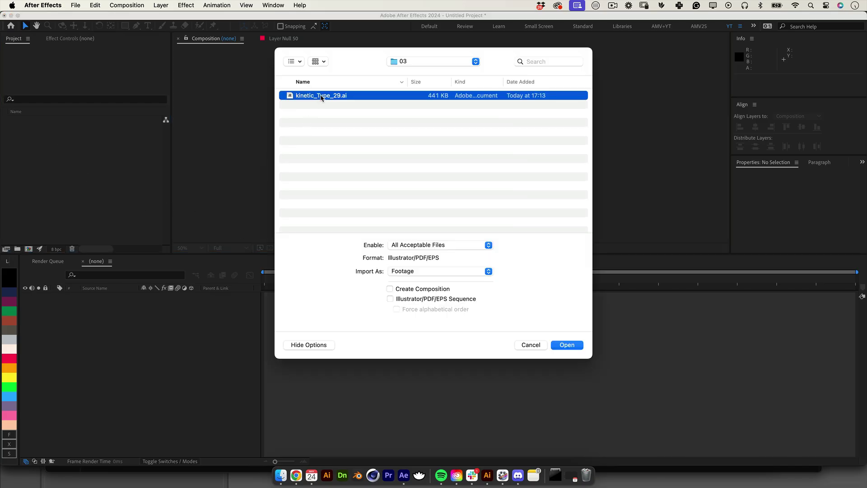
pyautogui.click(442, 274)
pyautogui.click(450, 281)
pyautogui.click(564, 347)
pyautogui.doubleClick(51, 120)
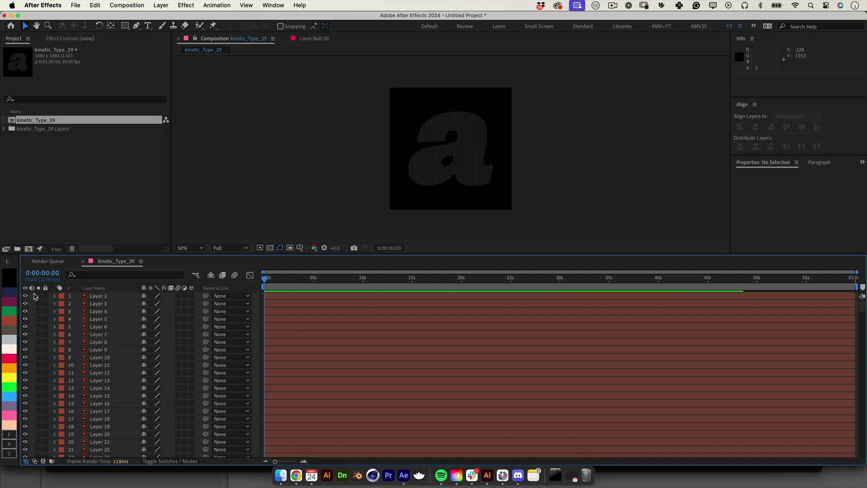
# Add a new solid layer coloured FFFFFF (white) to the composition.
pyautogui.rightClick(32, 296)
pyautogui.moveTo(49, 303)
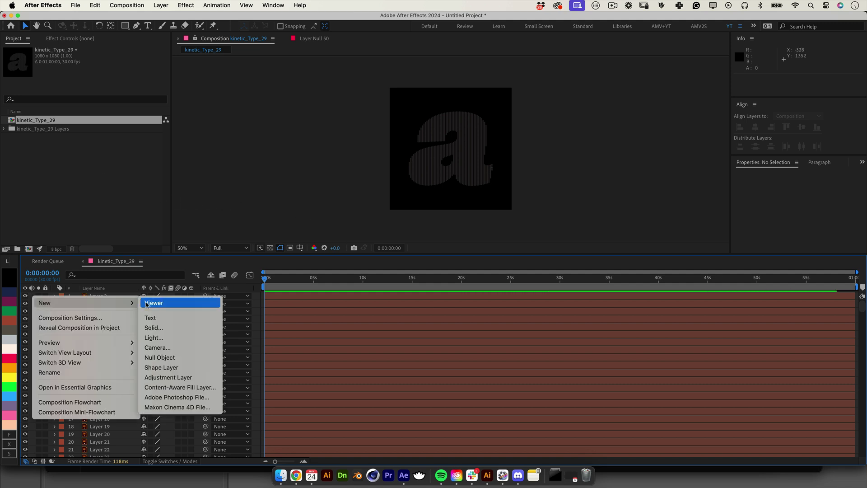
pyautogui.click(156, 327)
pyautogui.click(428, 311)
pyautogui.write('FFFFFF')
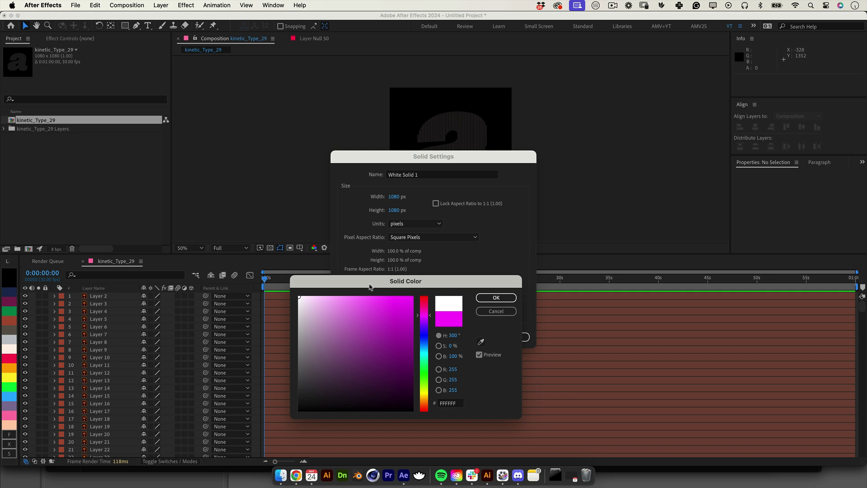
pyautogui.press('Return')
pyautogui.click(513, 337)
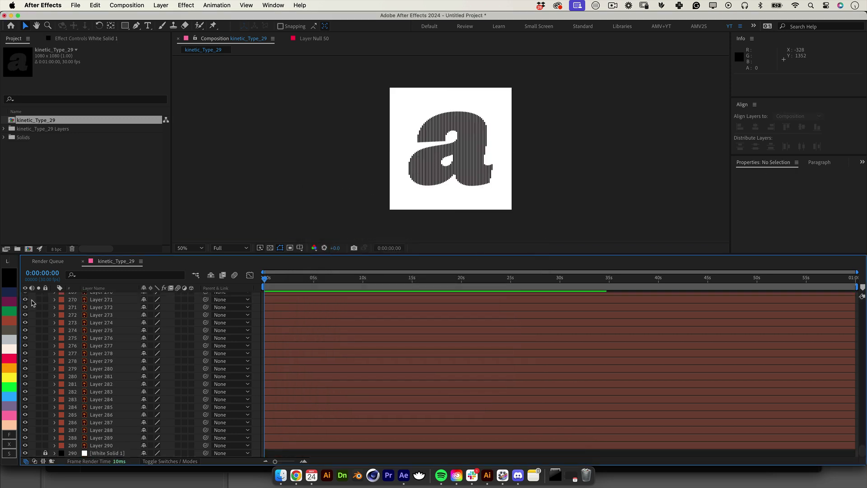
# Add a Null Object layer.
pyautogui.rightClick(31, 302)
pyautogui.moveTo(52, 308)
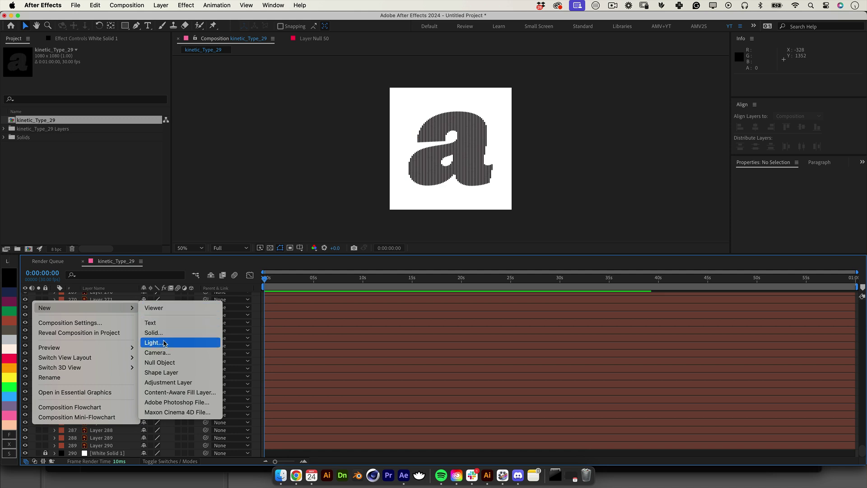
pyautogui.click(163, 363)
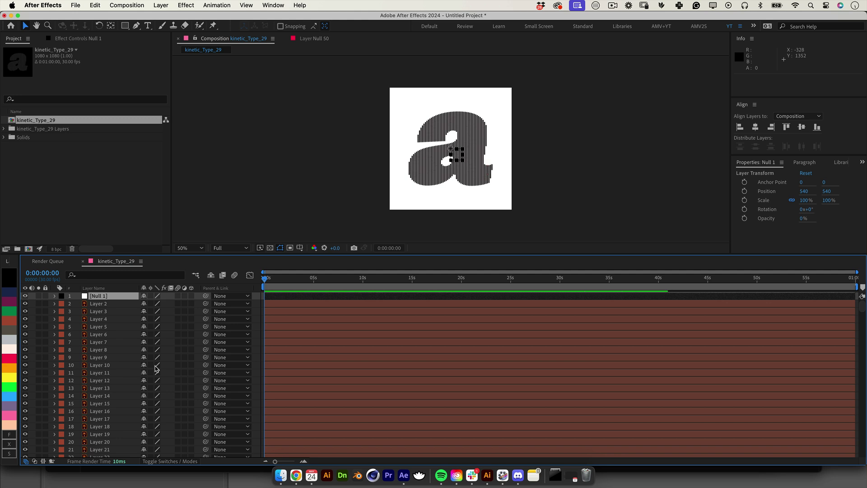
# Add a Slider Control to Null 1 and duplicate it into three sliders.
pyautogui.click(186, 5)
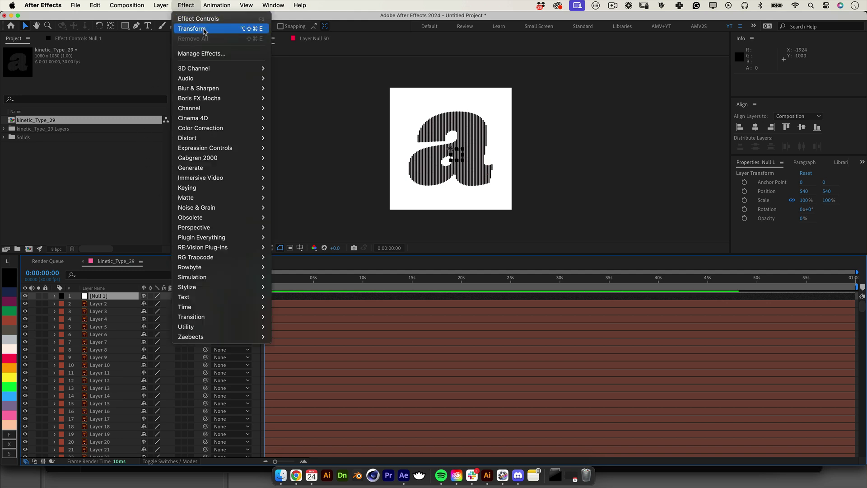
pyautogui.moveTo(244, 148)
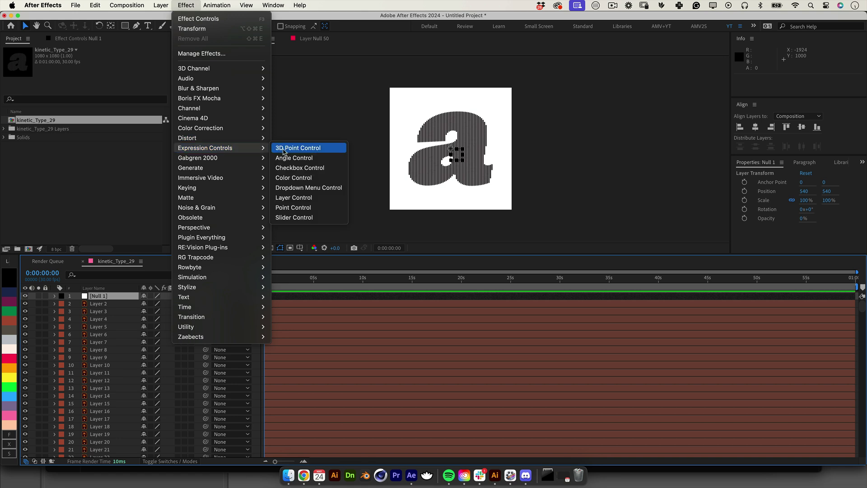
pyautogui.click(314, 217)
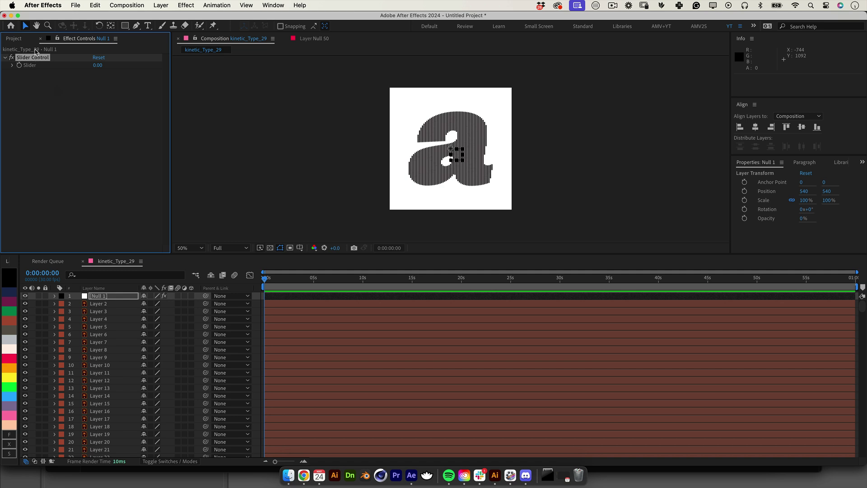
pyautogui.press('super+d')
pyautogui.press('super+d')
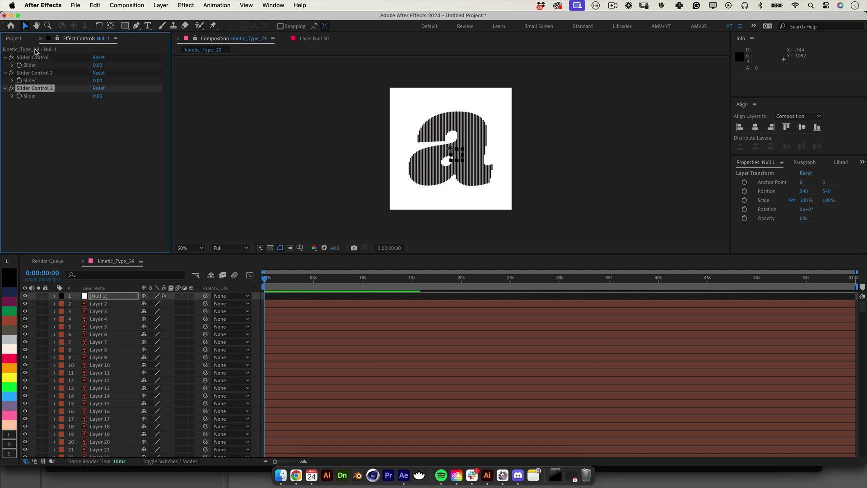
# Rename the sliders Field of Influence, Amplitude and Random Seed.
pyautogui.click(32, 57)
pyautogui.press('Return')
pyautogui.write('Field of Influence')
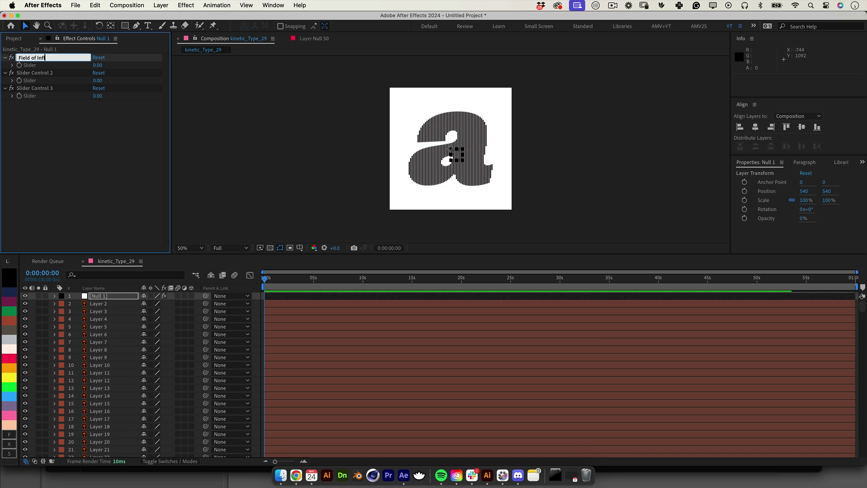
pyautogui.click(45, 70)
pyautogui.press('Return')
pyautogui.write('Amplitude')
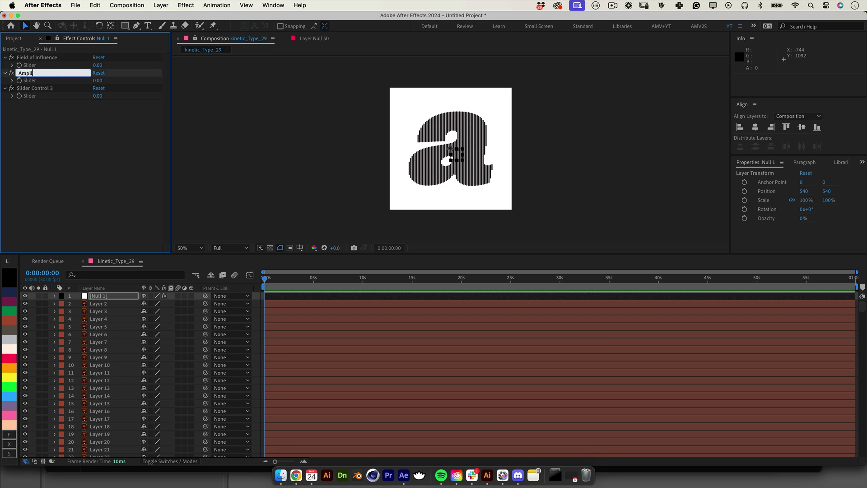
pyautogui.click(65, 85)
pyautogui.click(65, 84)
pyautogui.press('Return')
pyautogui.write('Random Seed')
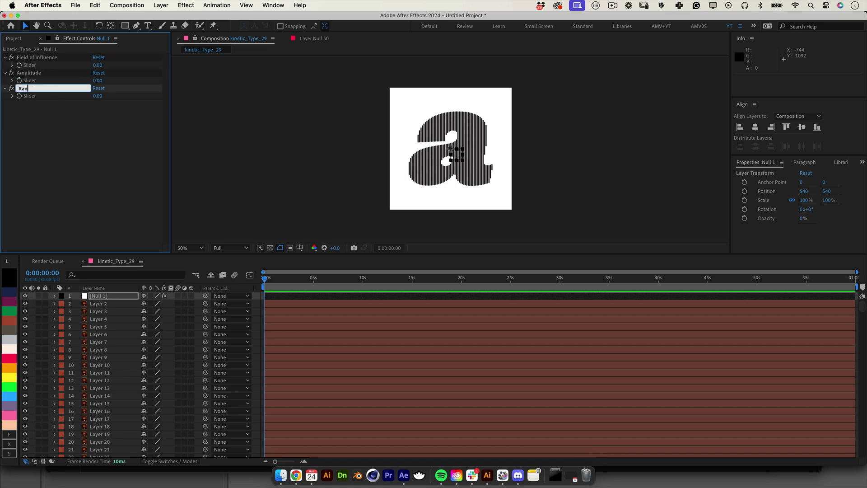
pyautogui.click(126, 158)
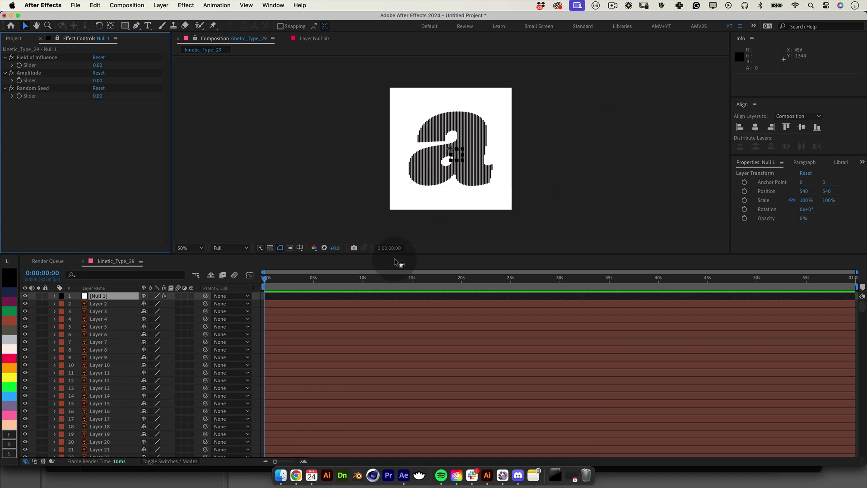
# Add an expression to Layer 2's Position, enlarge the timeline and set the preview to 40%.
pyautogui.click(107, 304)
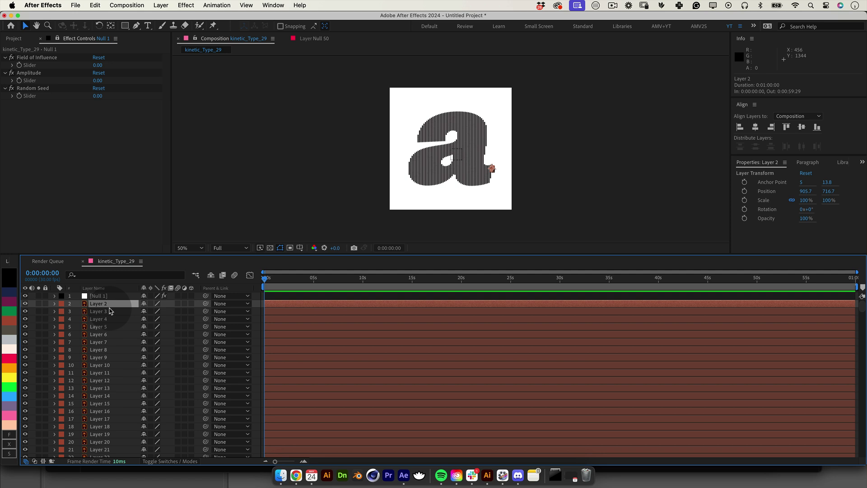
pyautogui.press('p')
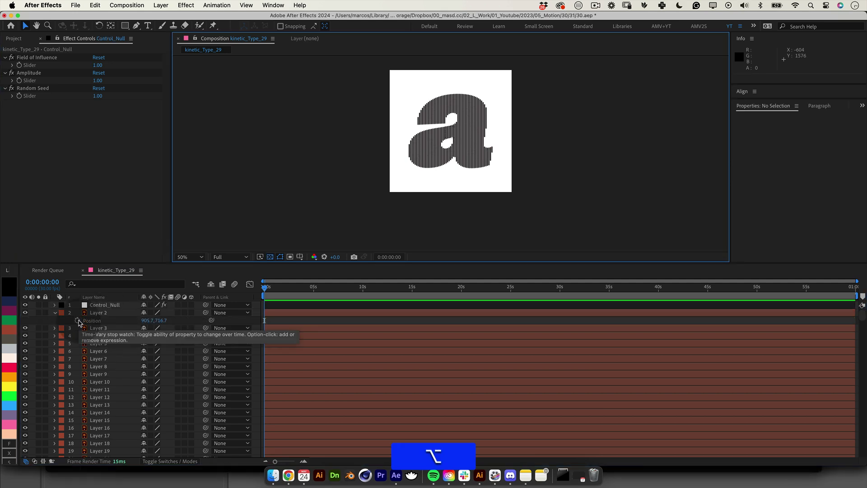
pyautogui.keyDown('alt'); pyautogui.click(78, 320); pyautogui.keyUp('alt')
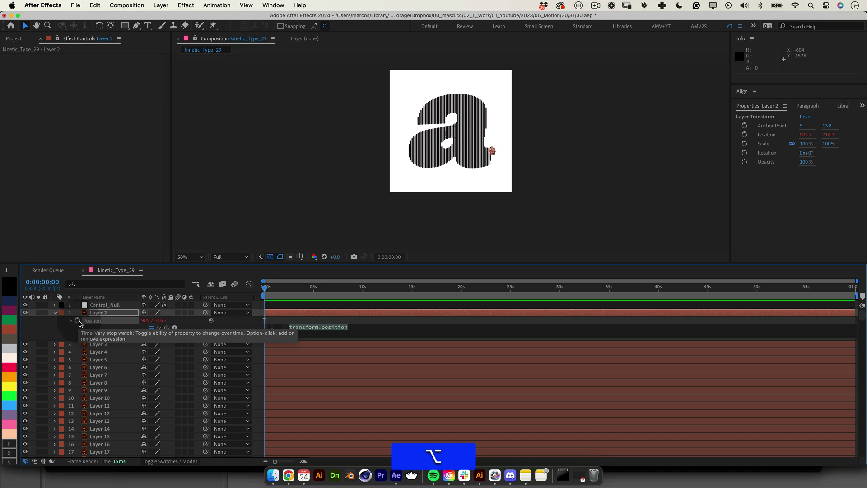
pyautogui.click(323, 258)
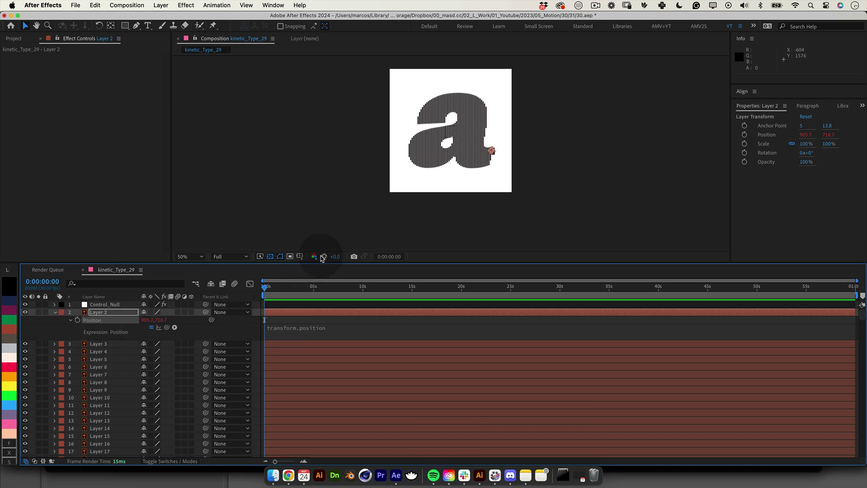
pyautogui.moveTo(323, 262); pyautogui.dragTo(324, 179)
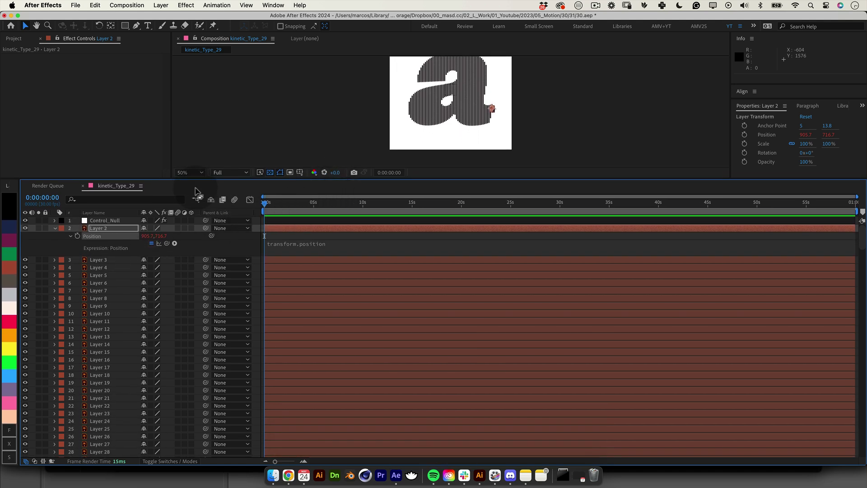
pyautogui.click(190, 172)
pyautogui.click(192, 185)
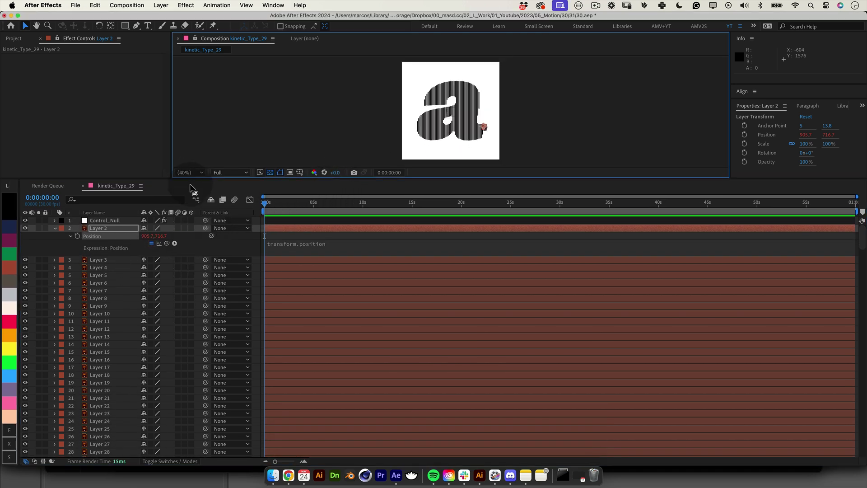
pyautogui.click(341, 247)
# Declare controlNull pick-whipped to Control_Null, and controlPos = controlNull.position.
pyautogui.write('var ')
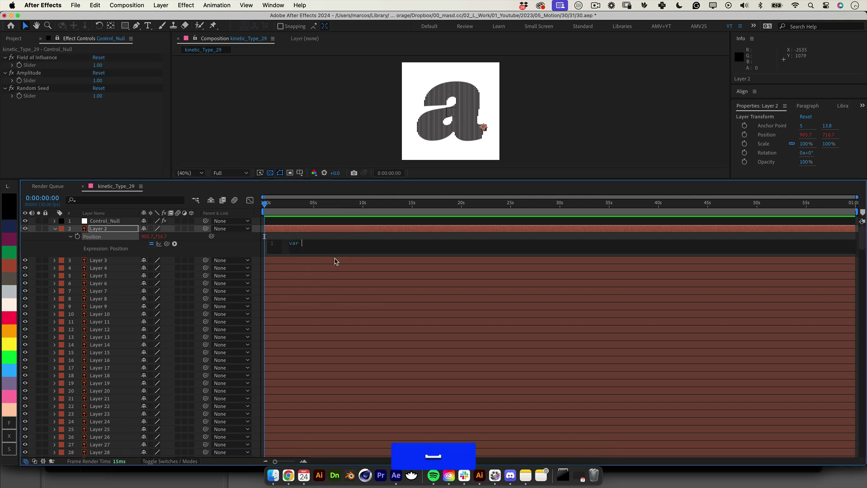
pyautogui.write('controlNull')
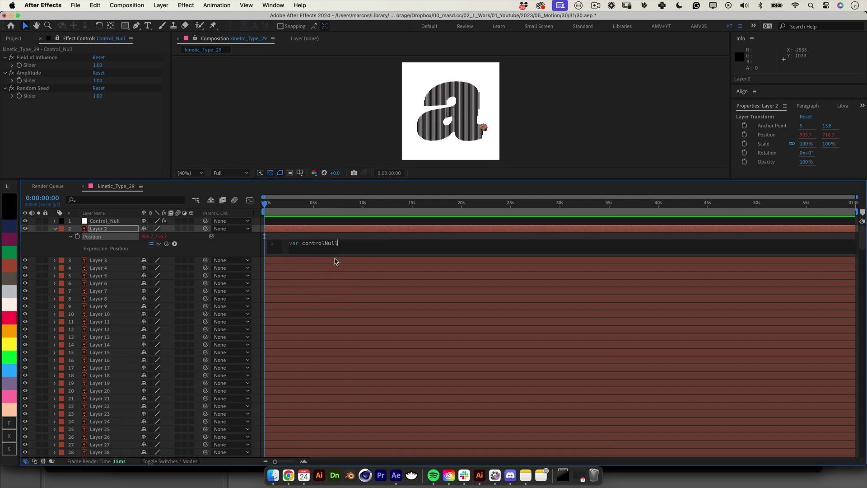
pyautogui.write(' =')
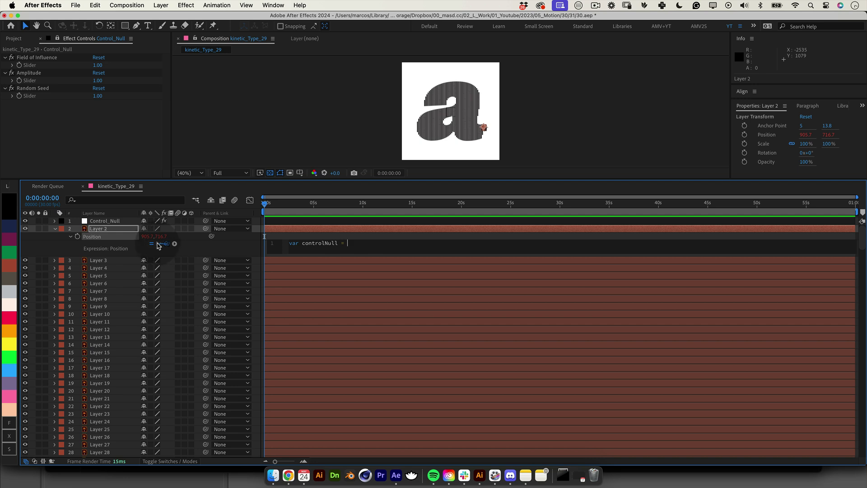
pyautogui.moveTo(159, 244); pyautogui.dragTo(123, 223)
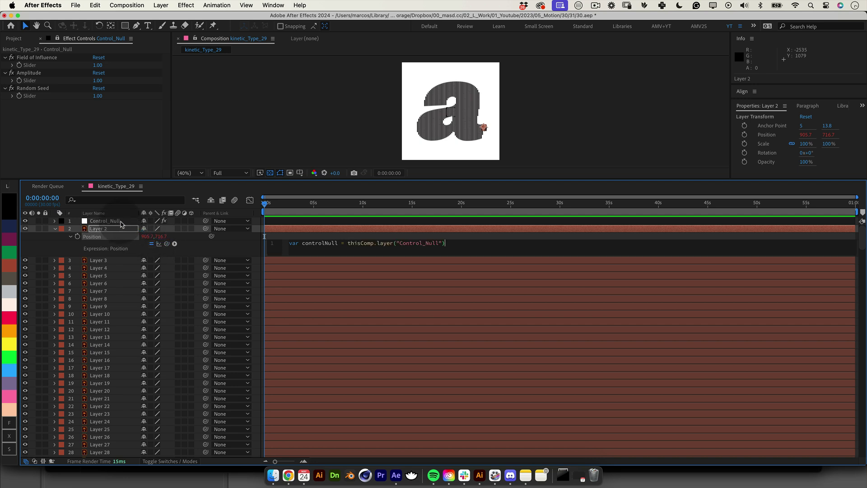
pyautogui.press('Right')
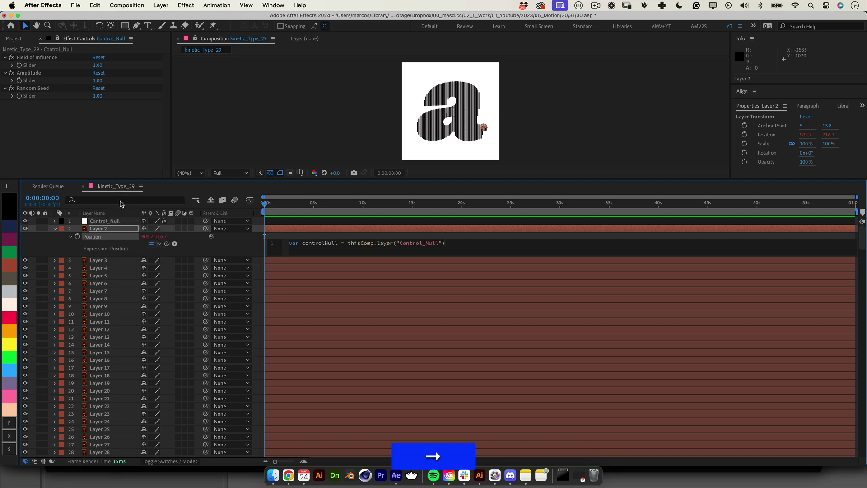
pyautogui.write(';')
pyautogui.press('Return')
pyautogui.write('var')
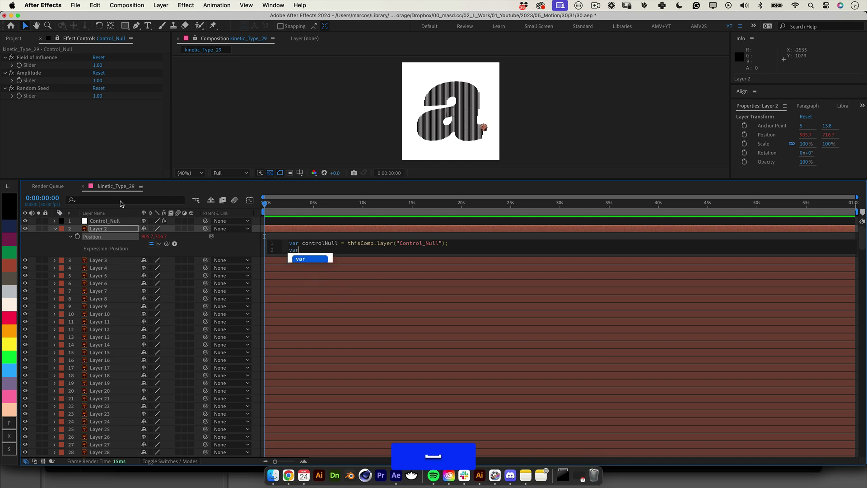
pyautogui.write(' controlPos = ')
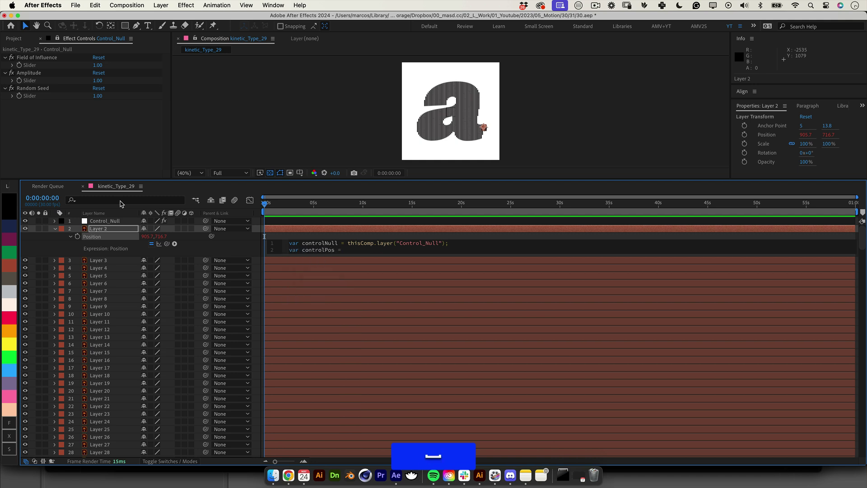
pyautogui.write('controlNull.')
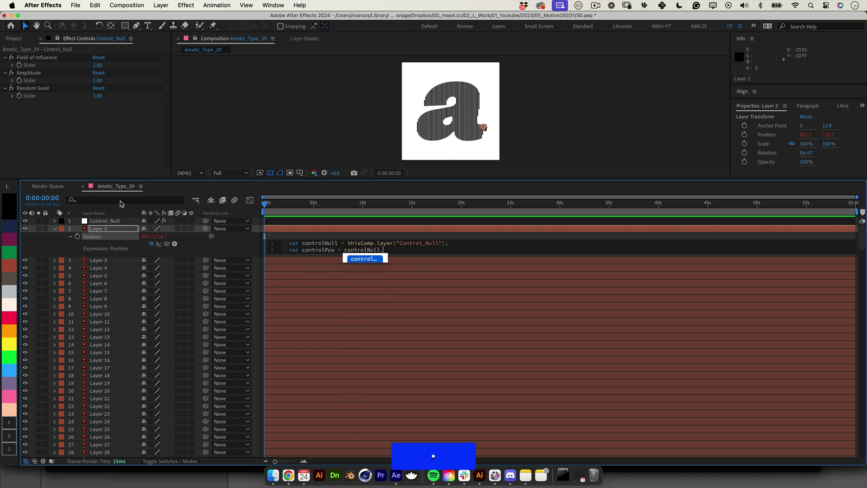
pyautogui.write('position;')
pyautogui.press('Return')
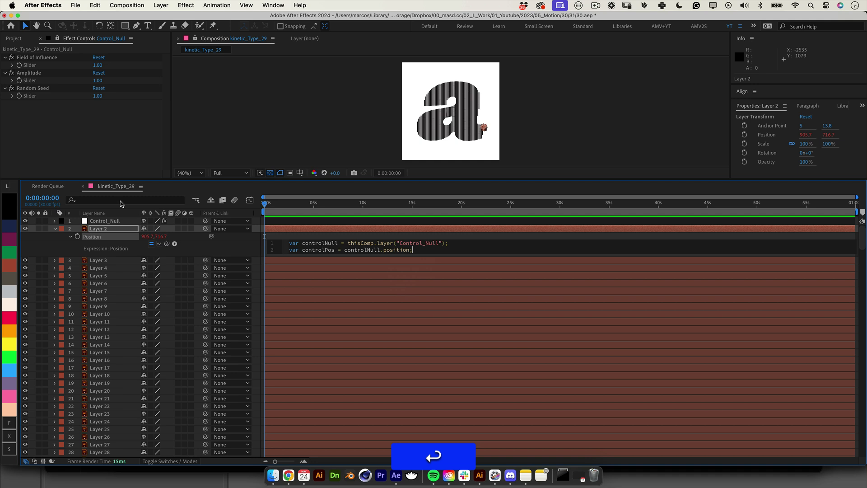
pyautogui.press('Return')
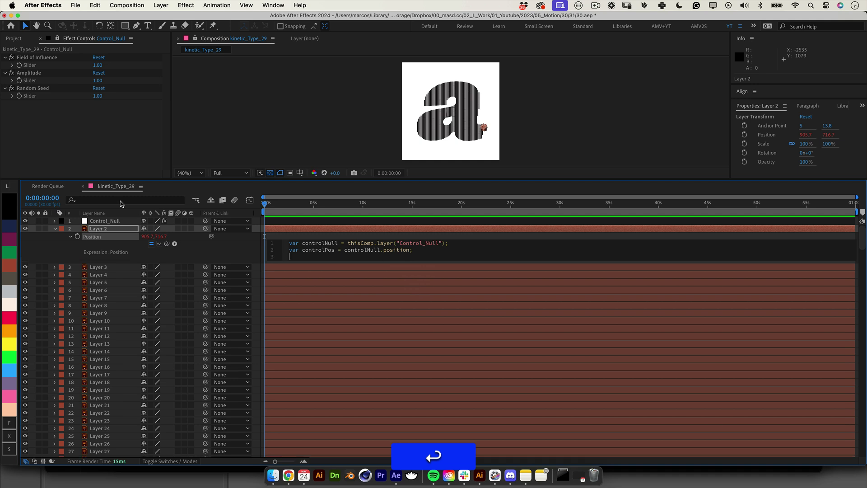
# Declare randomSeed and influence linked to Control_Null's Random Seed and Field of Influence sliders.
pyautogui.write('var randomSeed =')
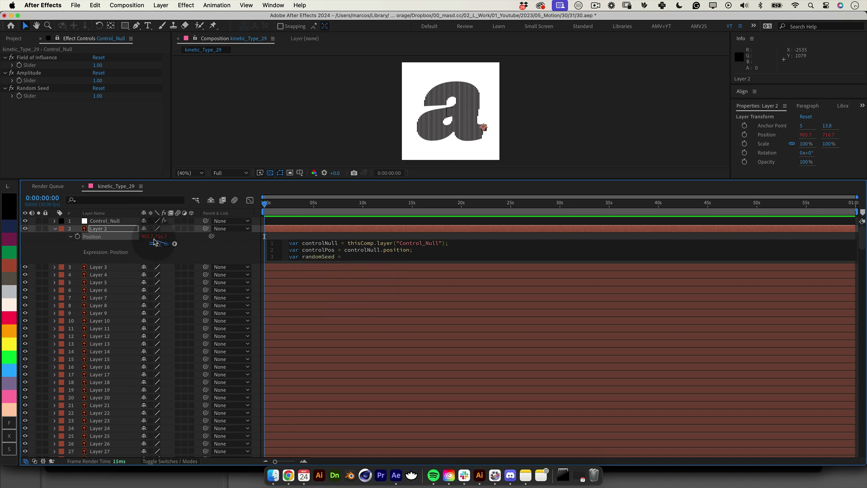
pyautogui.moveTo(154, 242); pyautogui.dragTo(34, 96)
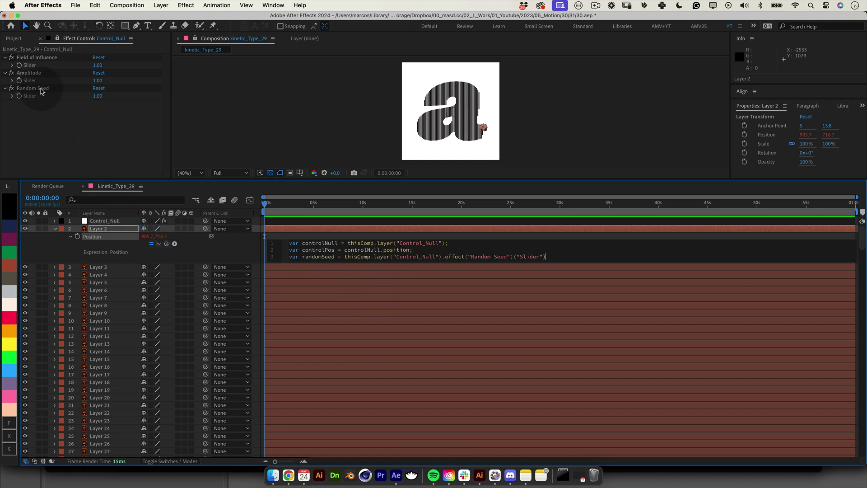
pyautogui.press('Return')
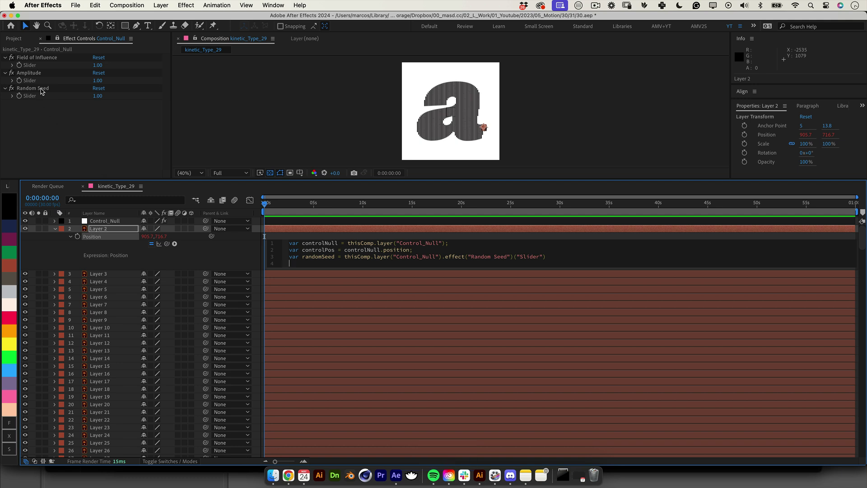
pyautogui.write('var ')
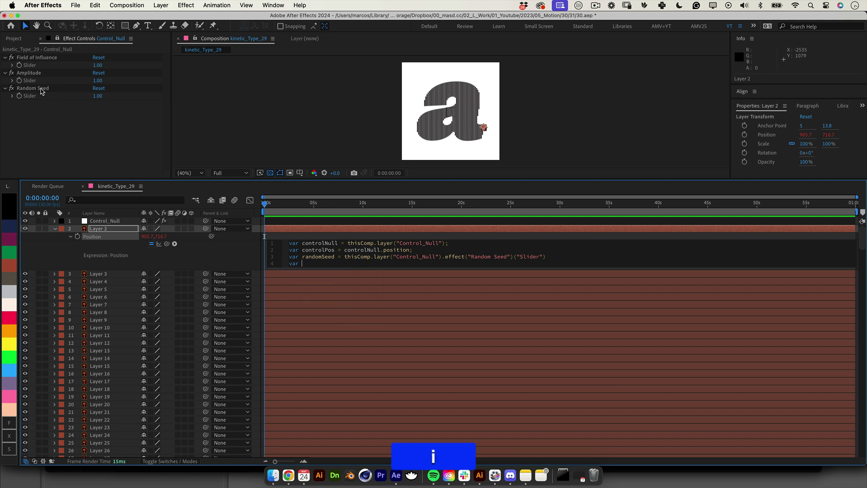
pyautogui.write('influence =')
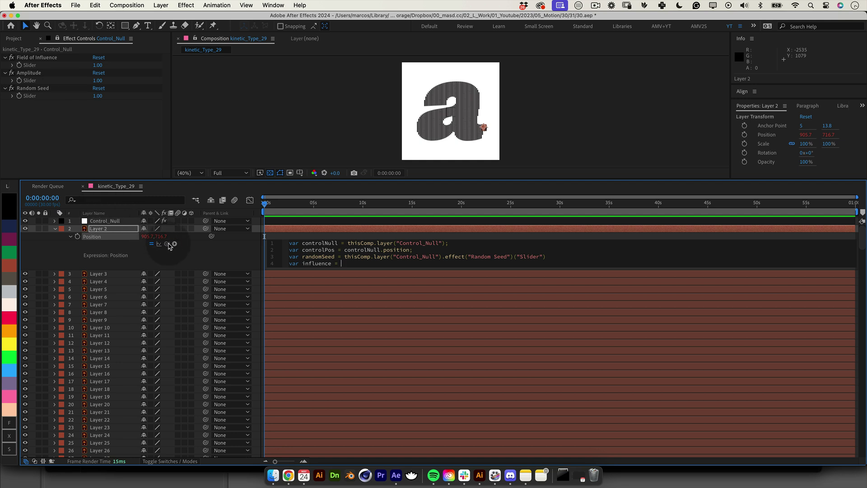
pyautogui.moveTo(167, 244); pyautogui.dragTo(31, 65)
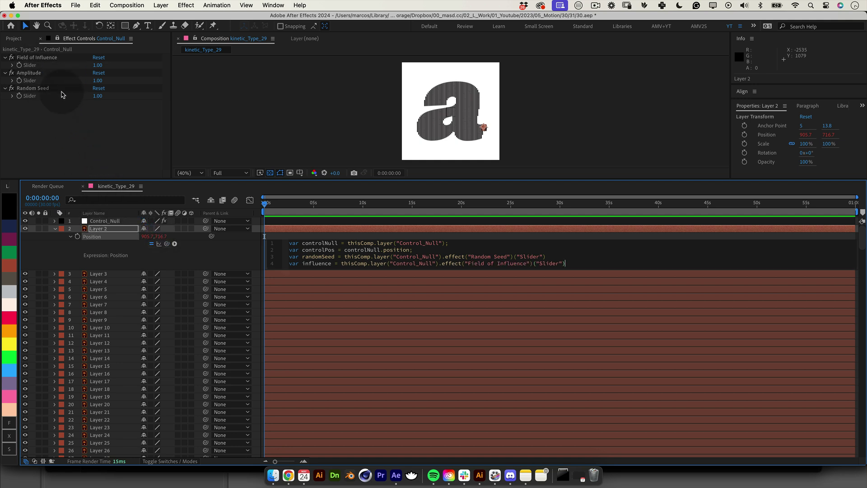
pyautogui.write(';')
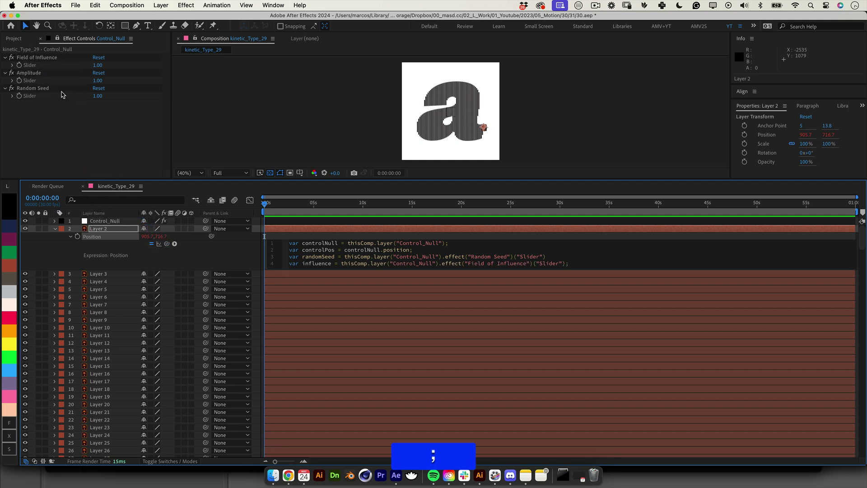
pyautogui.click(548, 257)
pyautogui.write(';')
pyautogui.click(575, 265)
# Add var amplitude pick-whipped to Control_Null's Amplitude slider.
pyautogui.press('Return')
pyautogui.write('va')
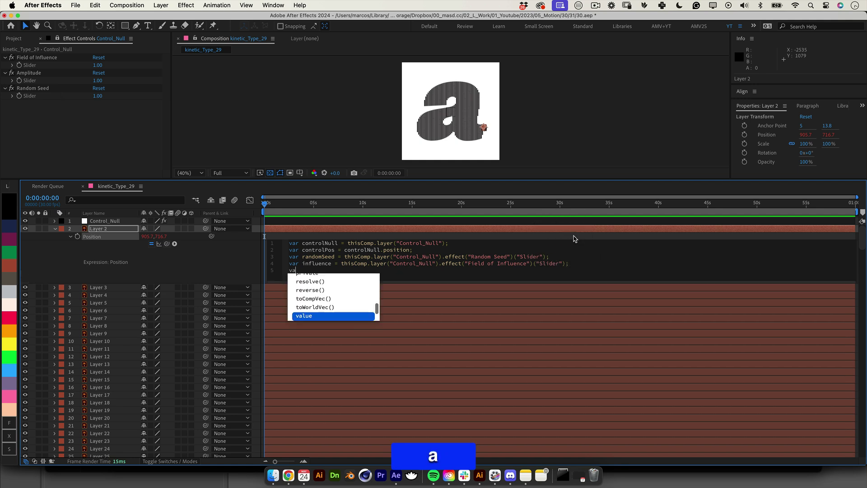
pyautogui.write('r amplitude =')
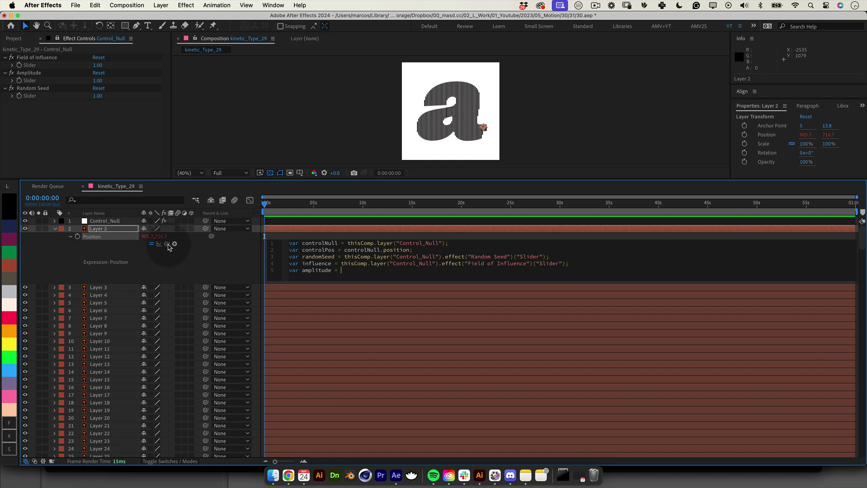
pyautogui.moveTo(167, 244); pyautogui.dragTo(36, 74)
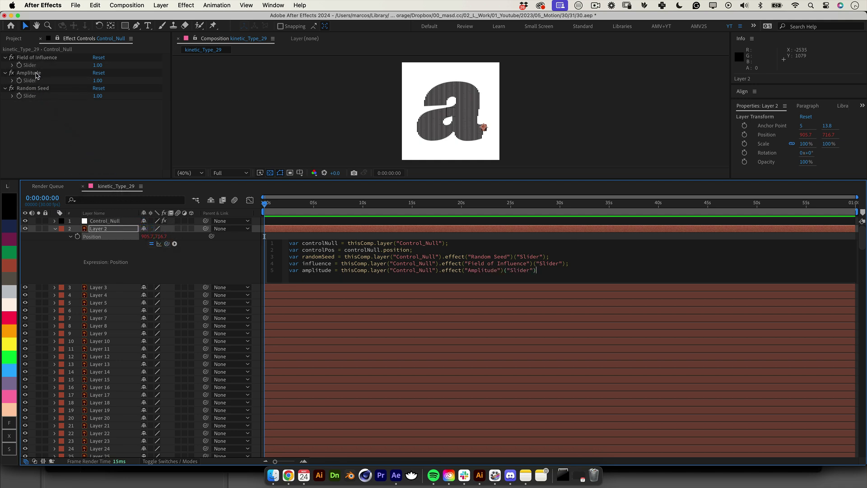
pyautogui.write(';')
# Add the line var distance = length(position,controlPos);.
pyautogui.press('Return')
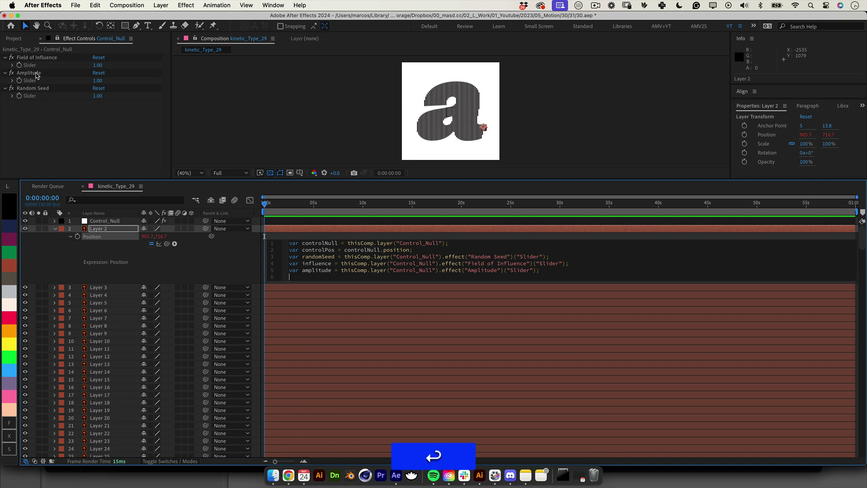
pyautogui.write('var distance = length(position')
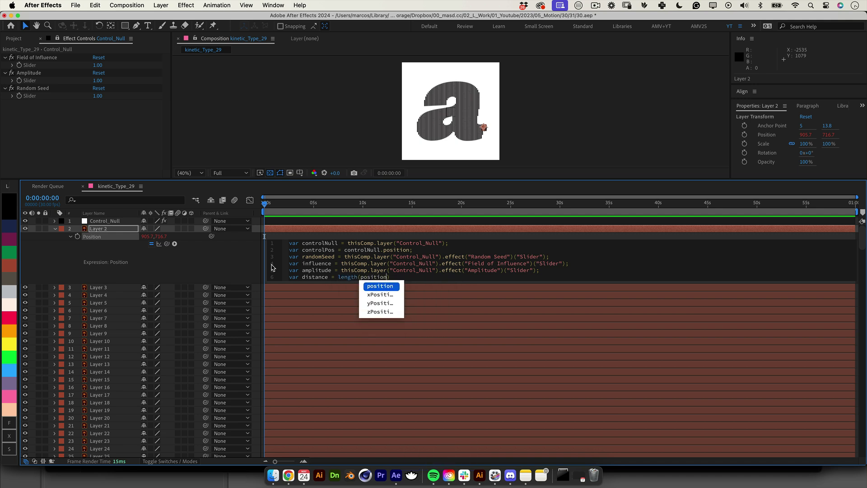
pyautogui.press('Return')
pyautogui.write(',)controlPos')
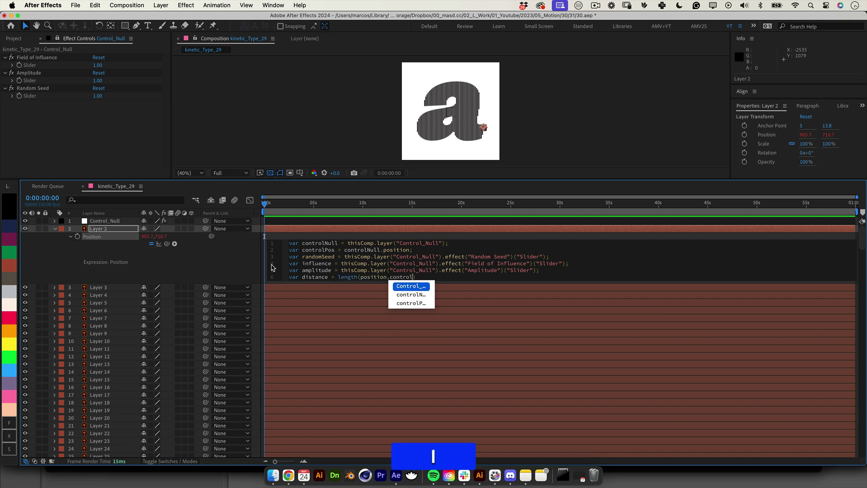
pyautogui.press('Right')
pyautogui.write(';')
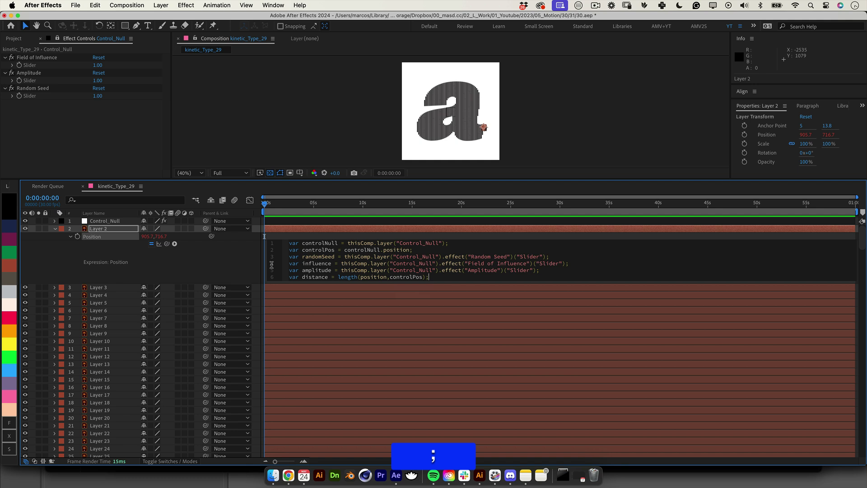
# Add line 7: seedRandom(index+randomSeed,true);.
pyautogui.press('Return')
pyautogui.write('seed')
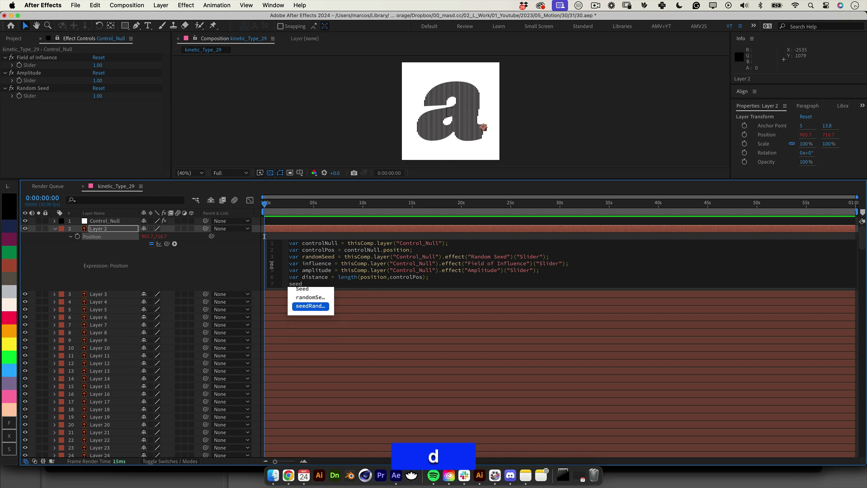
pyautogui.write('Random(')
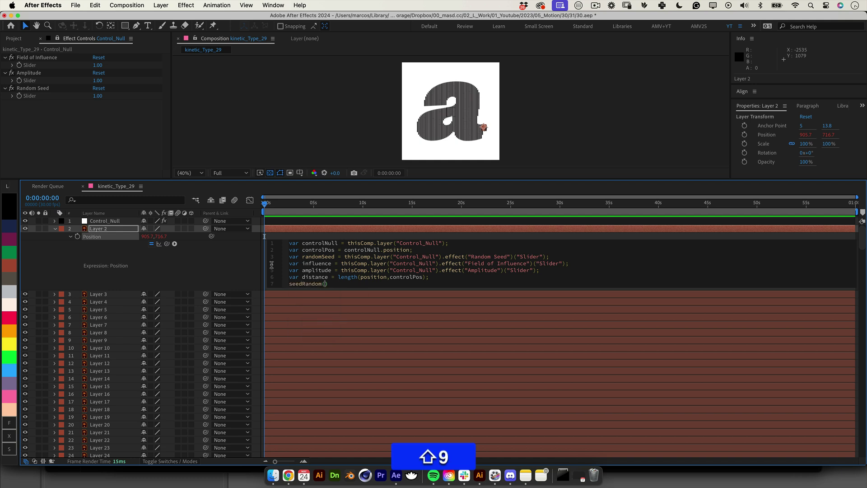
pyautogui.write('index+')
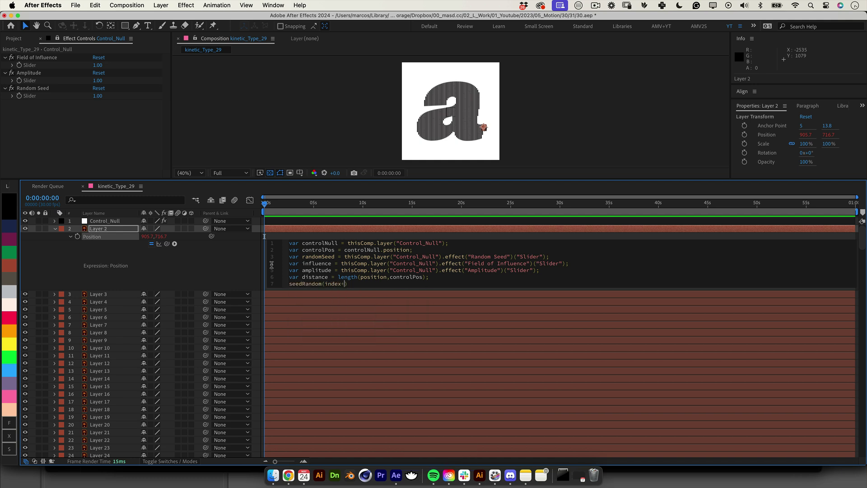
pyautogui.write('randomSeed')
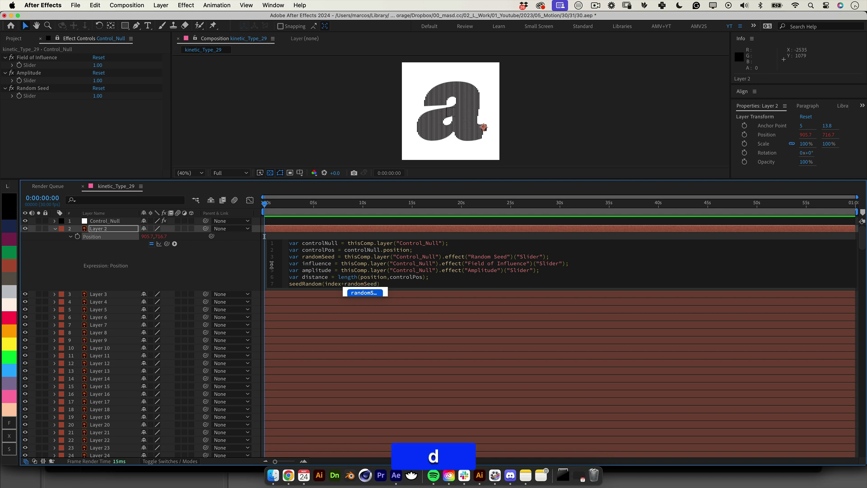
pyautogui.write(',true')
pyautogui.press('Return')
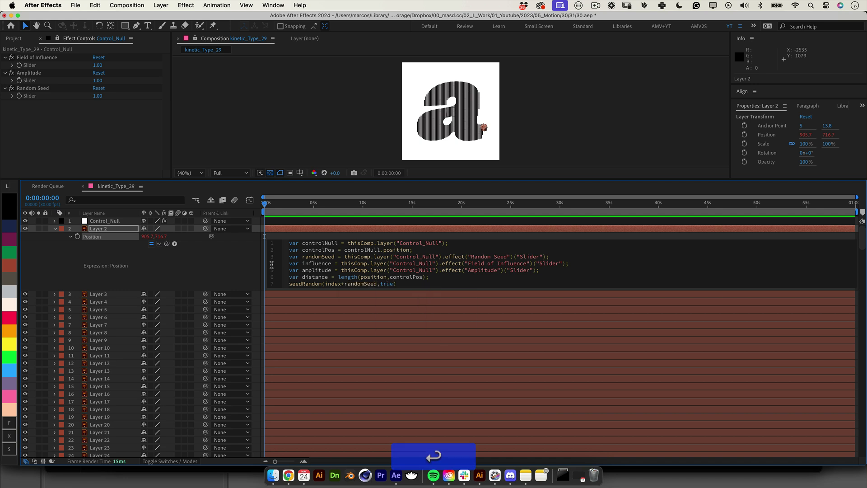
pyautogui.write(';')
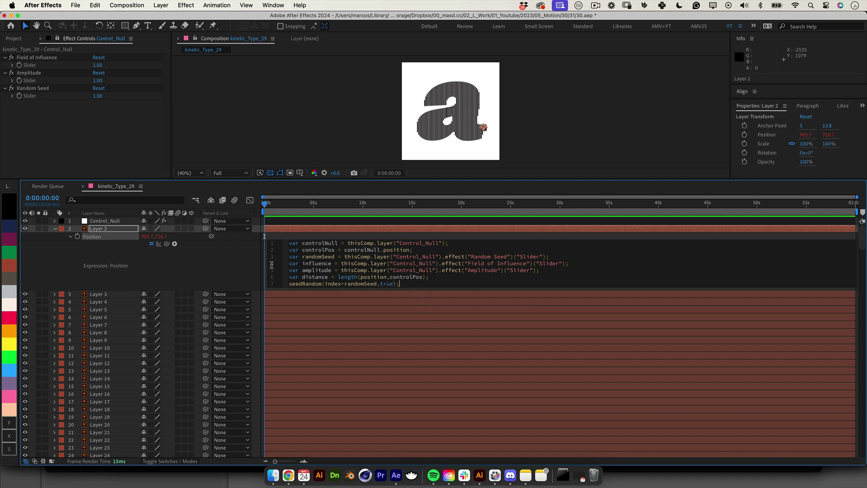
# Add line 8: var yOffset = random(-amplitude,amplitude);.
pyautogui.press('Return')
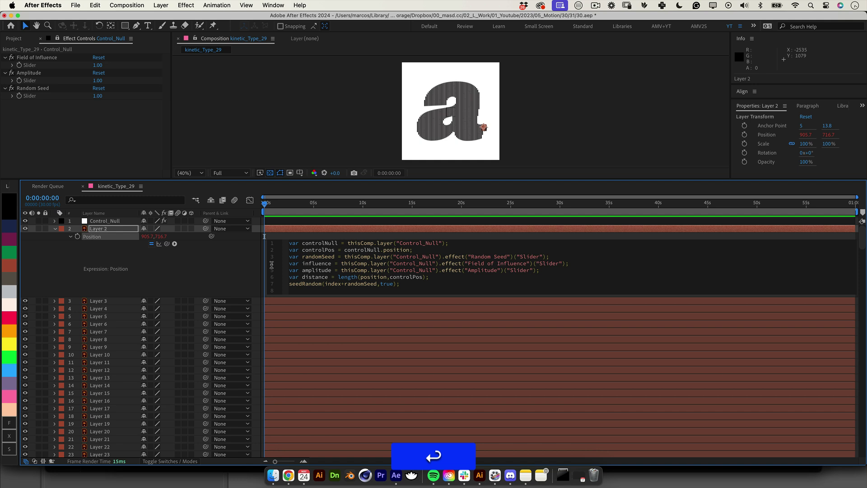
pyautogui.write('var')
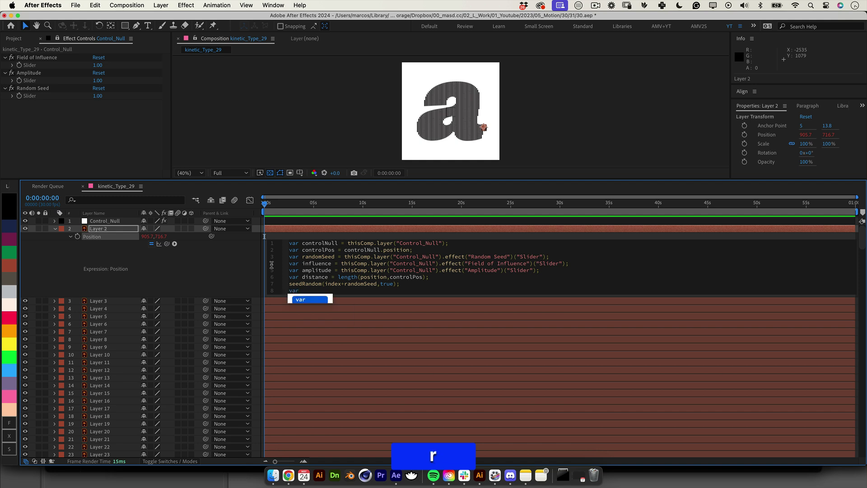
pyautogui.write(' yOffset = random')
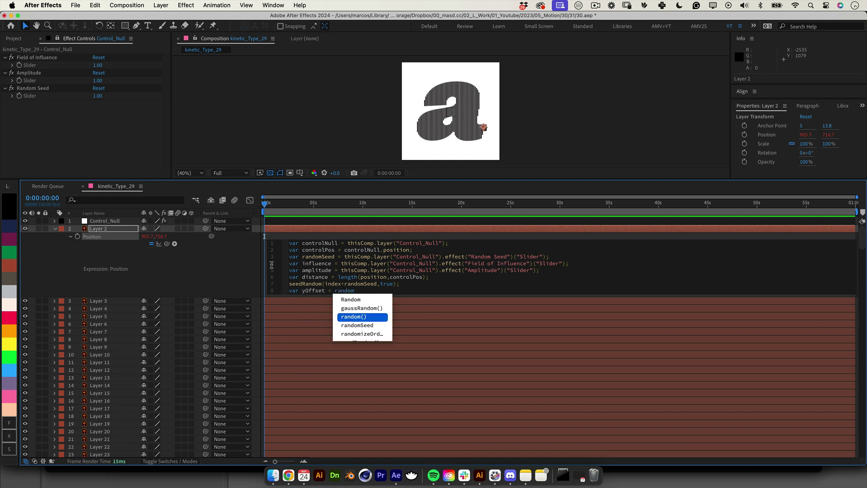
pyautogui.press('Return')
pyautogui.write('-amplitu')
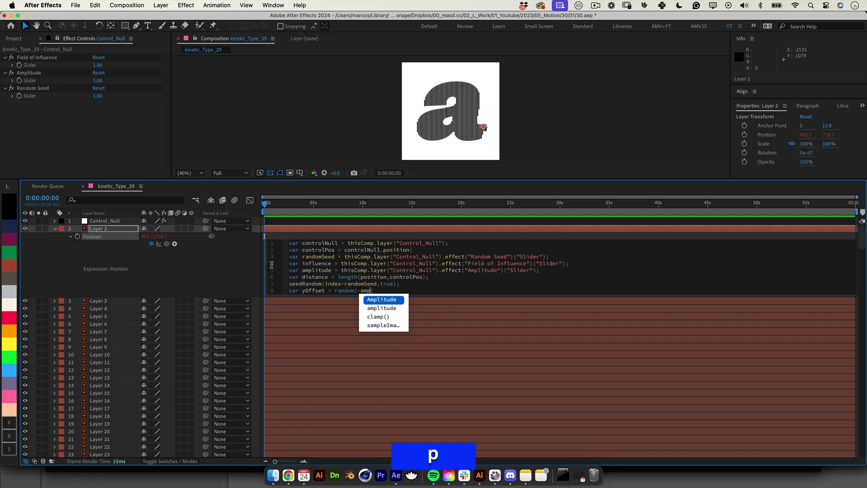
pyautogui.write('de,ampl')
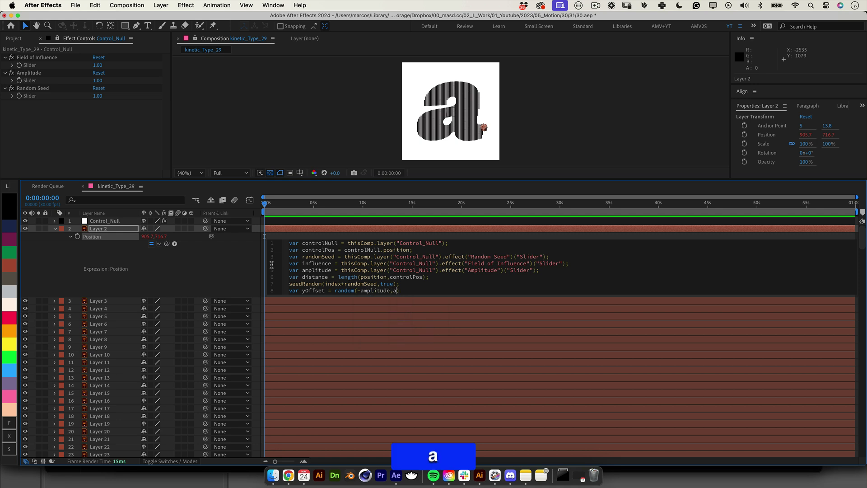
pyautogui.press('Down')
pyautogui.press('Return')
pyautogui.write(');')
pyautogui.press('Return')
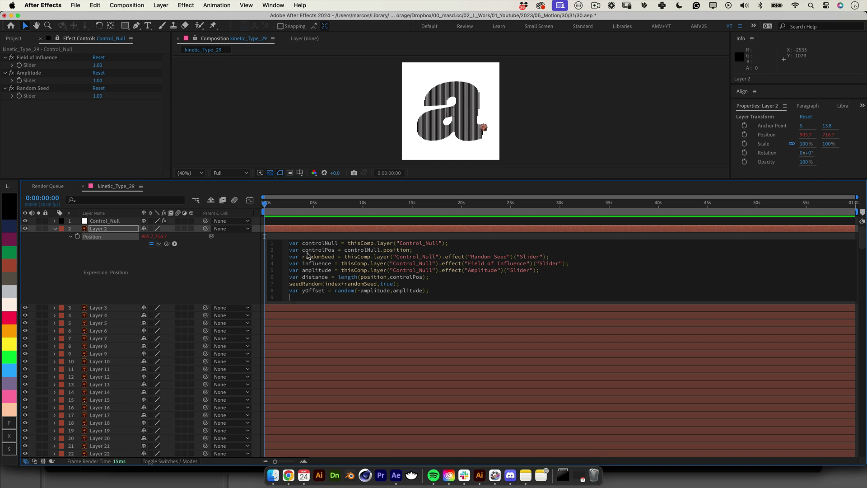
# Write var influenceFactor = Math.max(0,Math.min(1,(influence-distance)/influence)); on line 9.
pyautogui.write('var influenceFas')
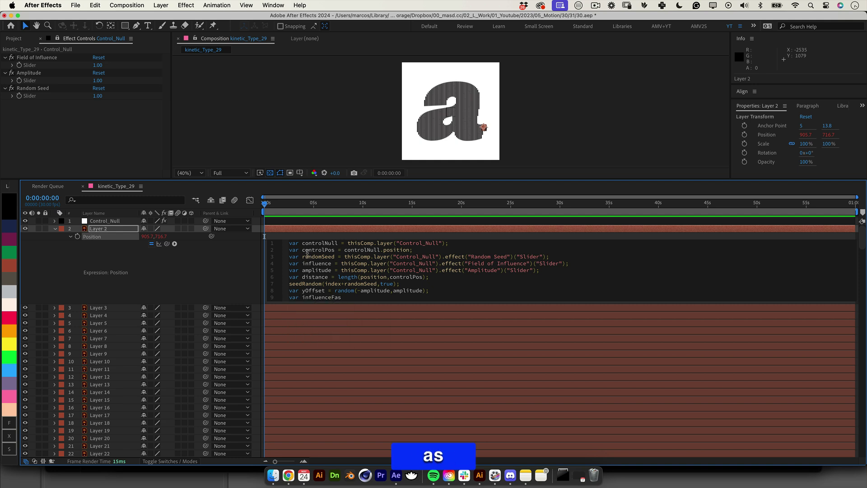
pyautogui.write('= Mat')
pyautogui.press('Return')
pyautogui.write('.max')
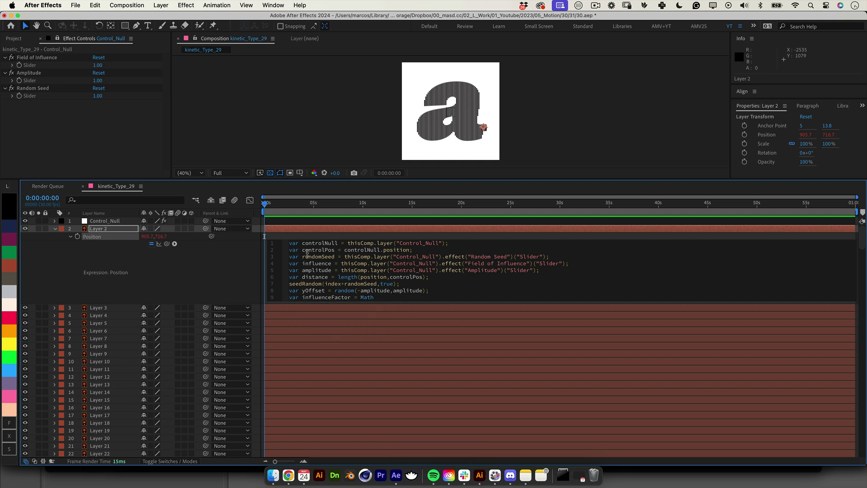
pyautogui.press('Down')
pyautogui.press('Down')
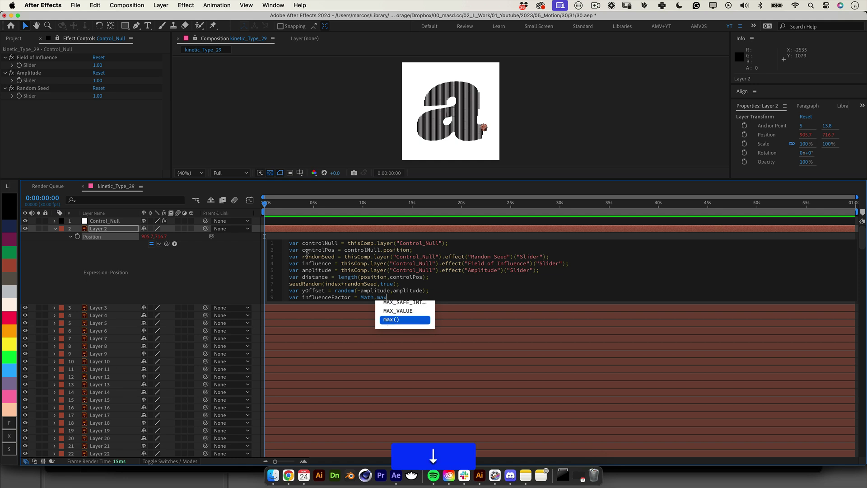
pyautogui.press('Return')
pyautogui.write('0')
pyautogui.write(',Math.mi')
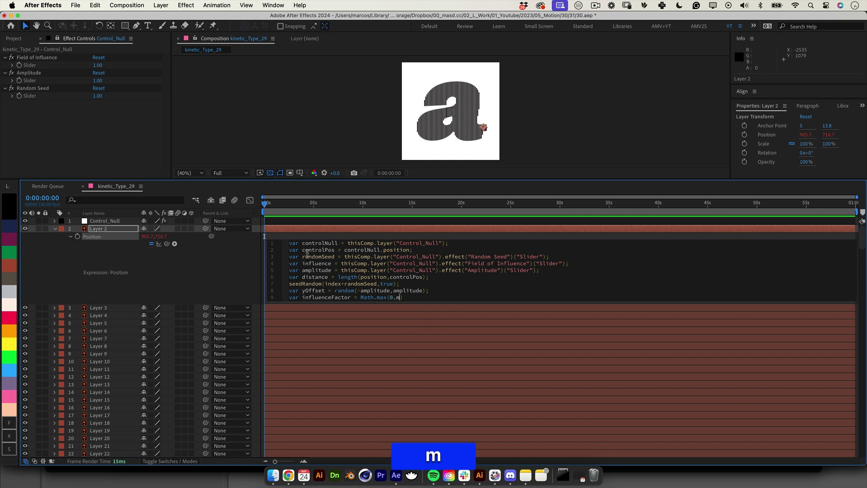
pyautogui.write('n')
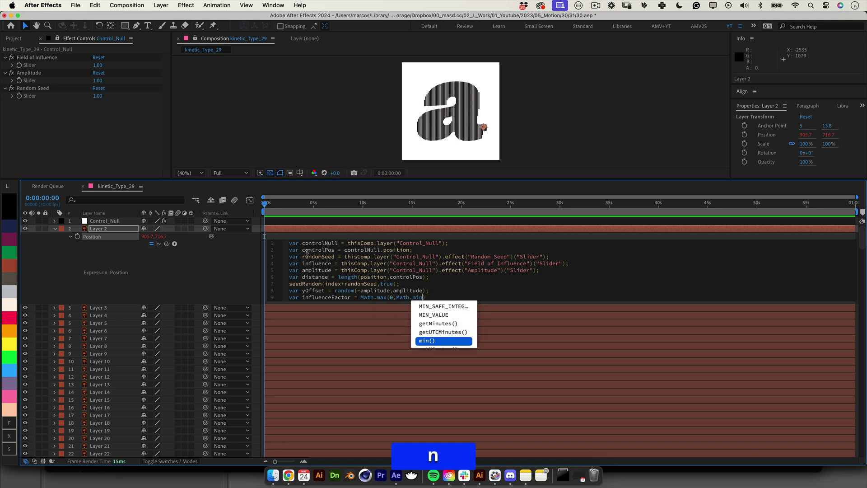
pyautogui.press('Return')
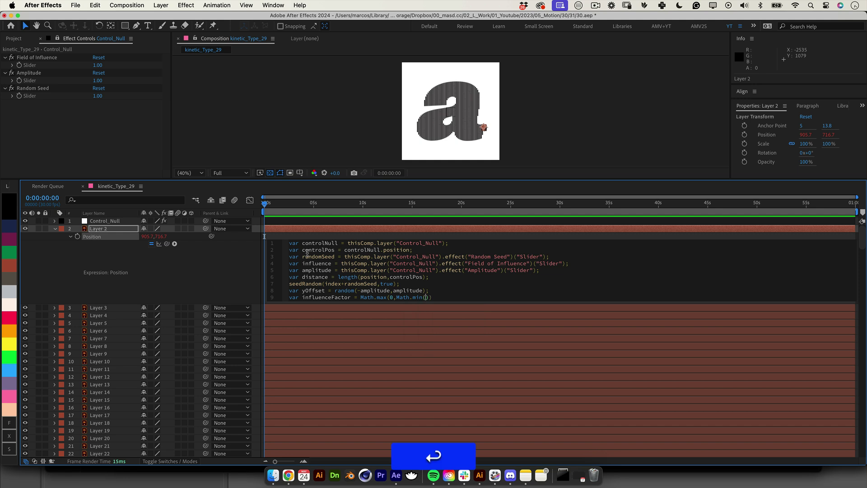
pyautogui.write('1,')
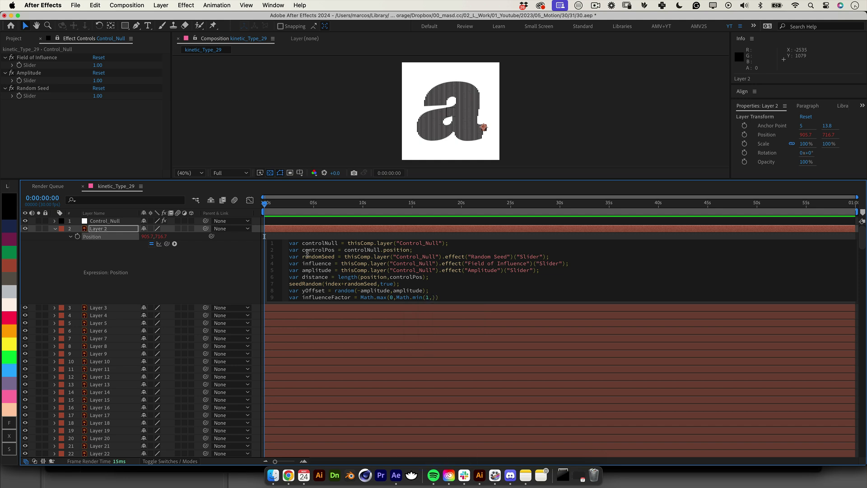
pyautogui.write('(influe')
pyautogui.press('Return')
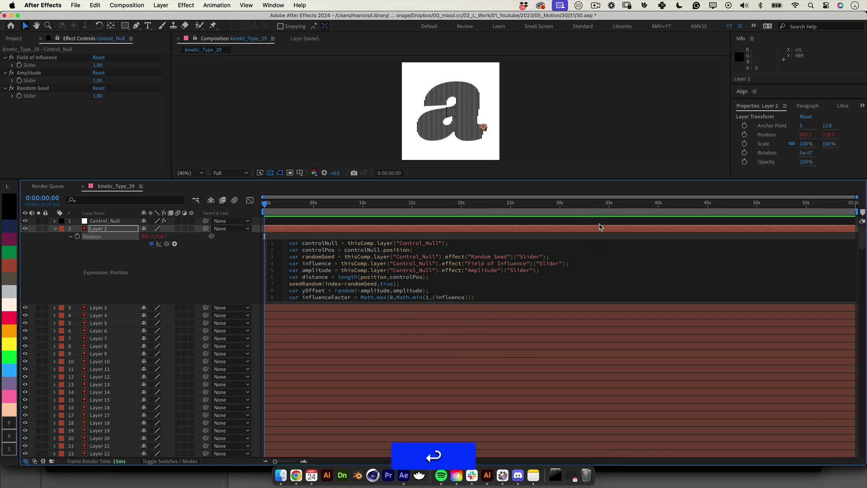
pyautogui.write('-distance')
pyautogui.press('Return')
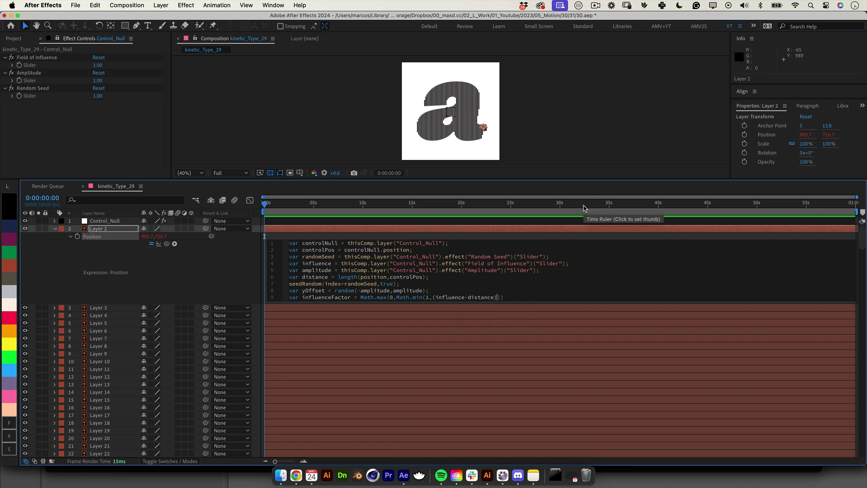
pyautogui.write('/influe')
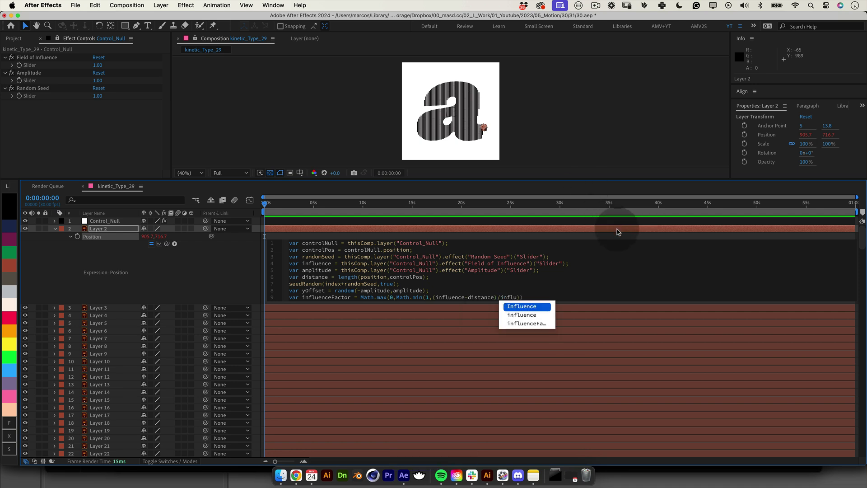
pyautogui.press('Return')
pyautogui.press('Right')
pyautogui.write(';')
pyautogui.press('Return')
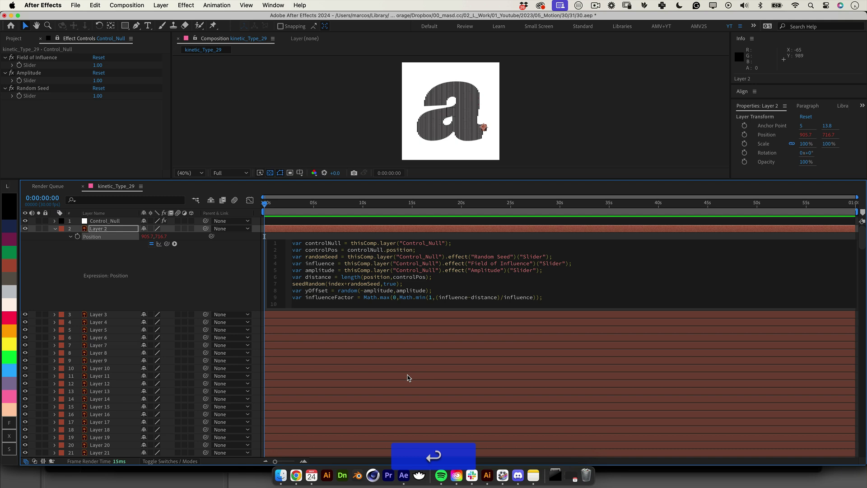
# Add var newY = position[1]+yOffset*influenceFactor;.
pyautogui.write('ar ne')
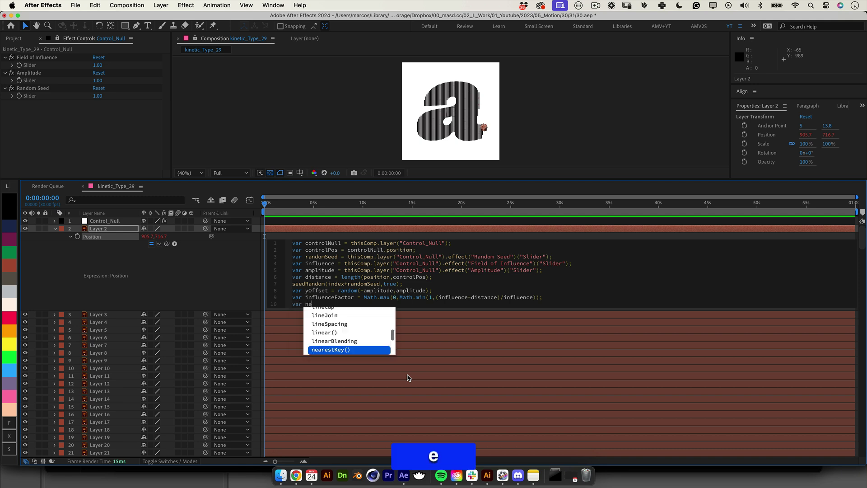
pyautogui.write('wY = position')
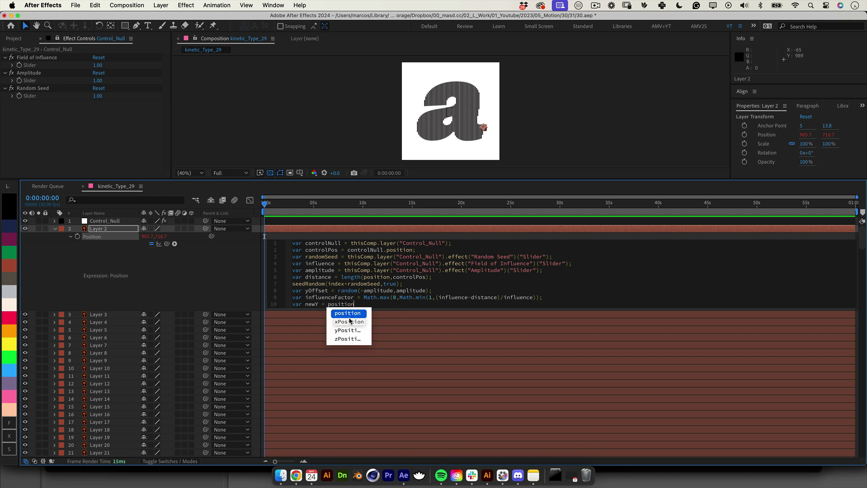
pyautogui.write('[1')
pyautogui.press('Right')
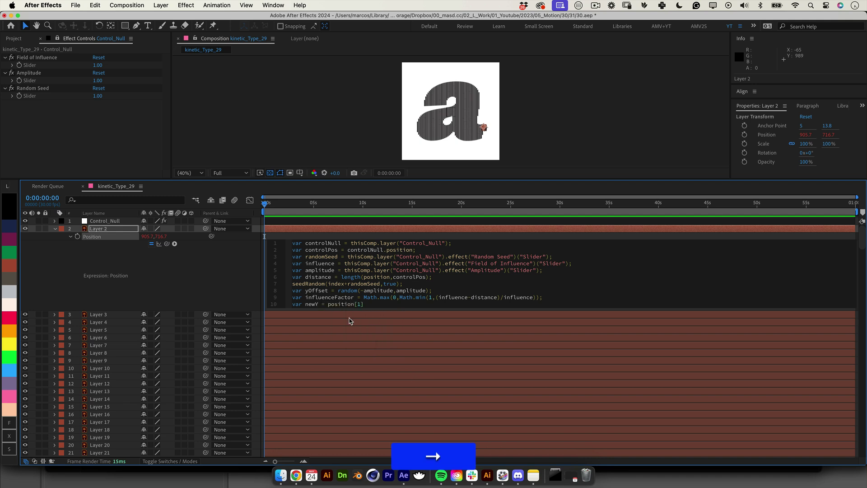
pyautogui.write('+y')
pyautogui.press('Return')
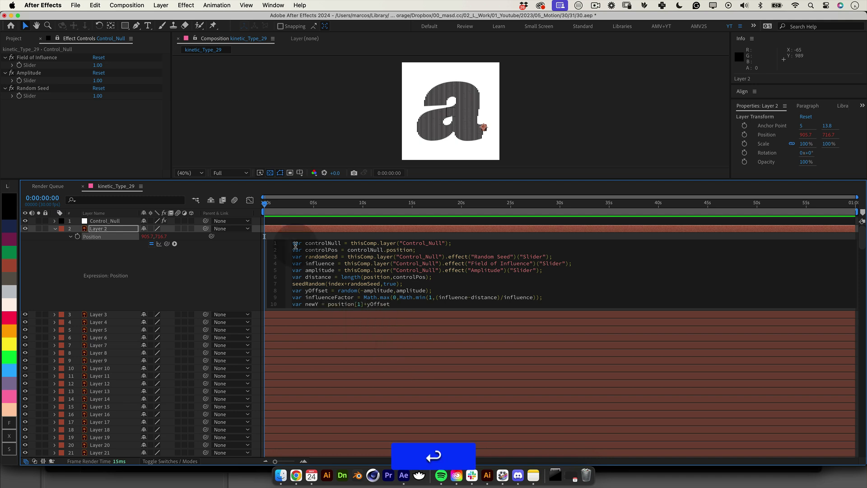
pyautogui.write('*inf')
pyautogui.press('Down')
pyautogui.press('Down')
pyautogui.press('Down')
pyautogui.press('Down')
pyautogui.press('Return')
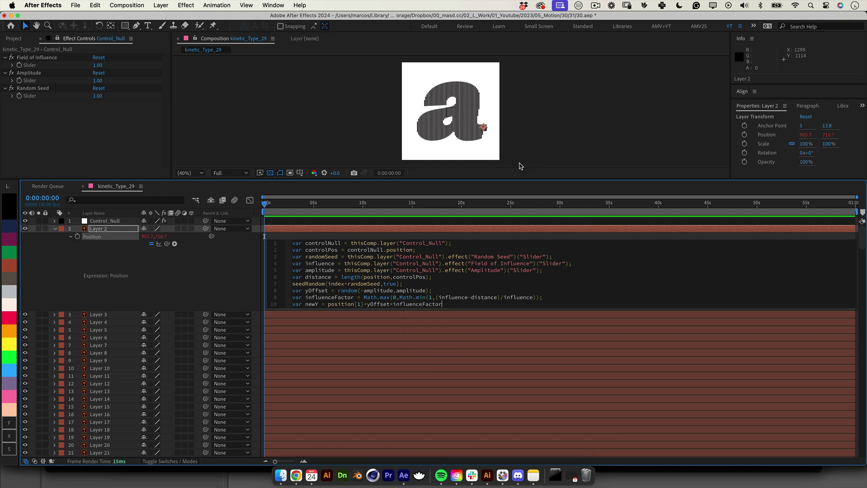
pyautogui.write(';')
pyautogui.press('Return')
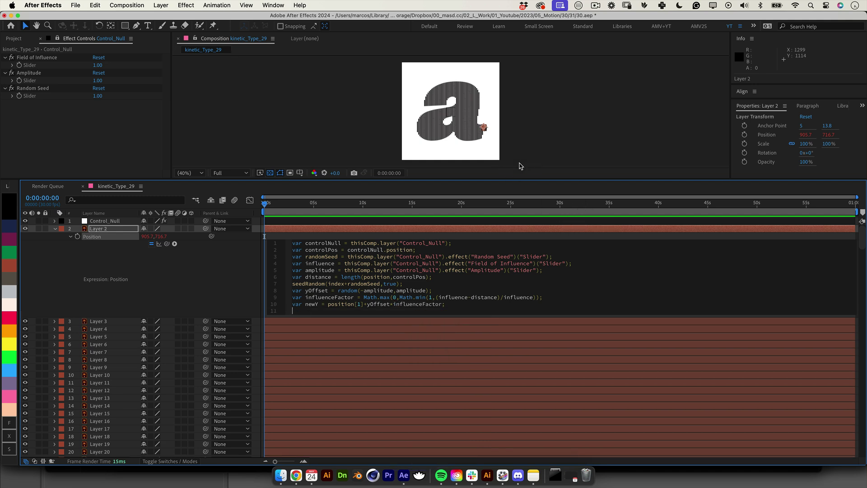
# Add var newPos = [position[0],newY];, end with newPos, and commit the expression.
pyautogui.write('var new')
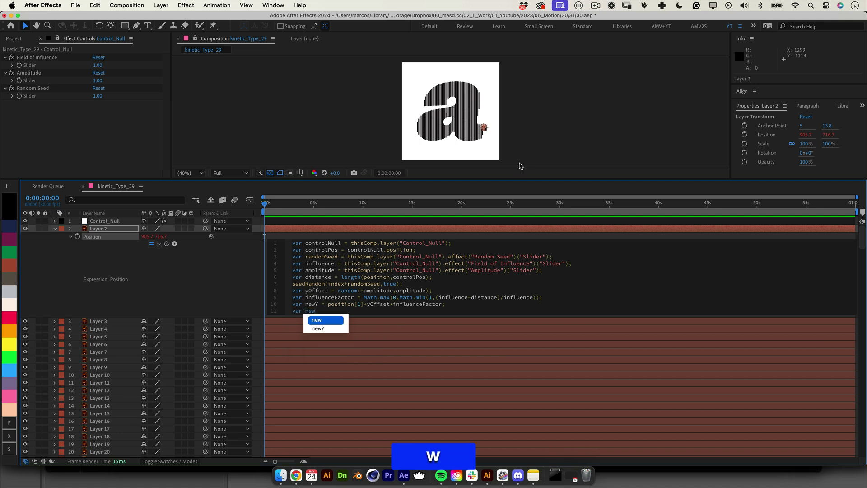
pyautogui.write('Pos = [position[0]')
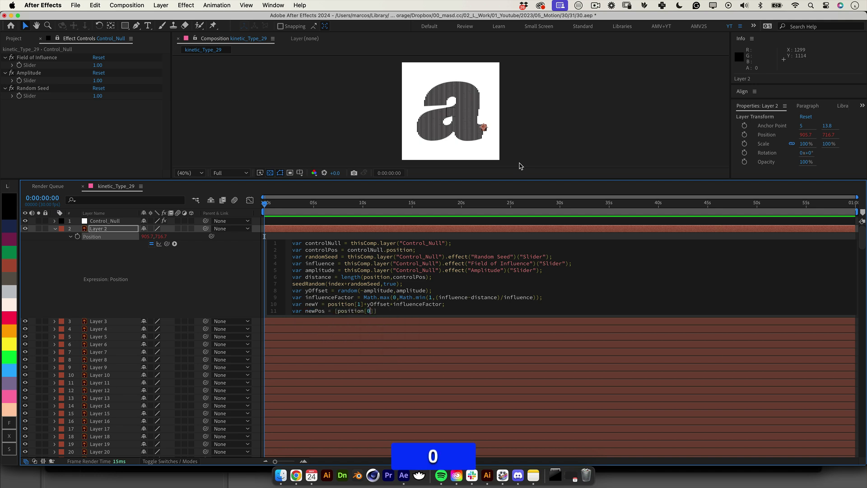
pyautogui.write(',newY')
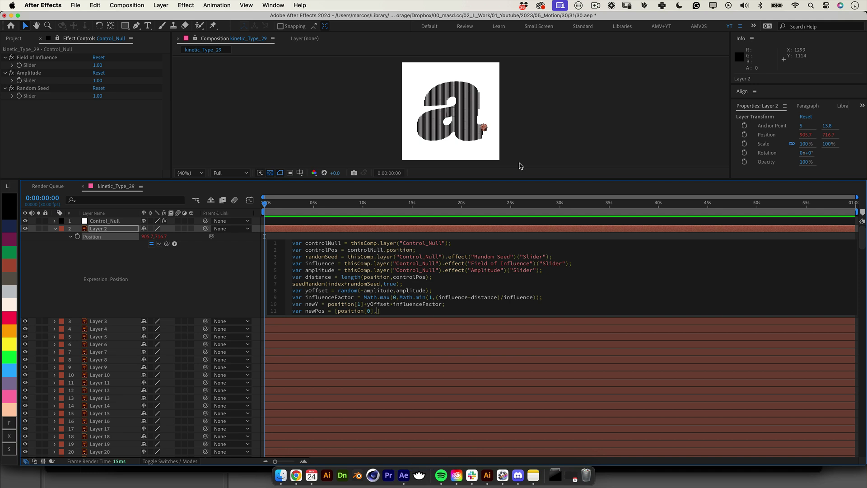
pyautogui.press('Return')
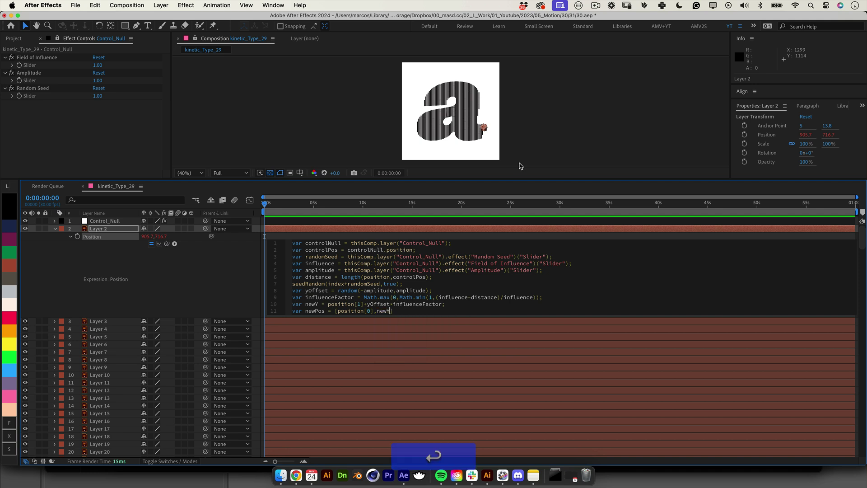
pyautogui.press('Right')
pyautogui.write(';')
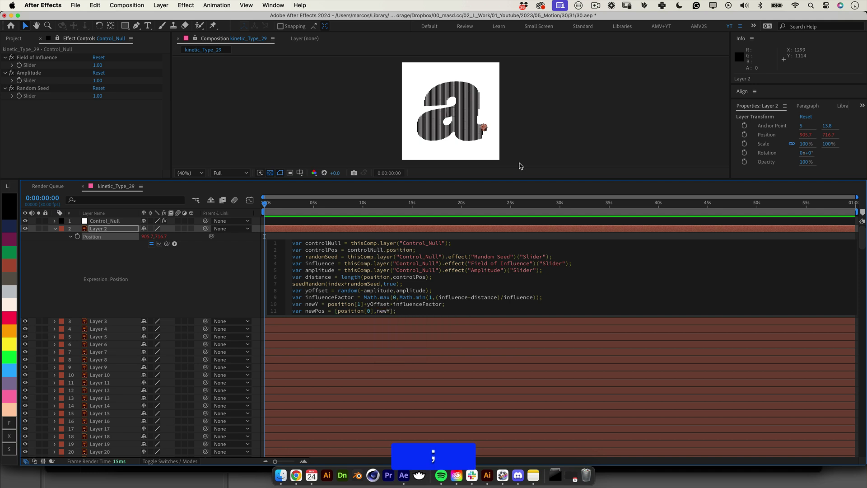
pyautogui.press('Return')
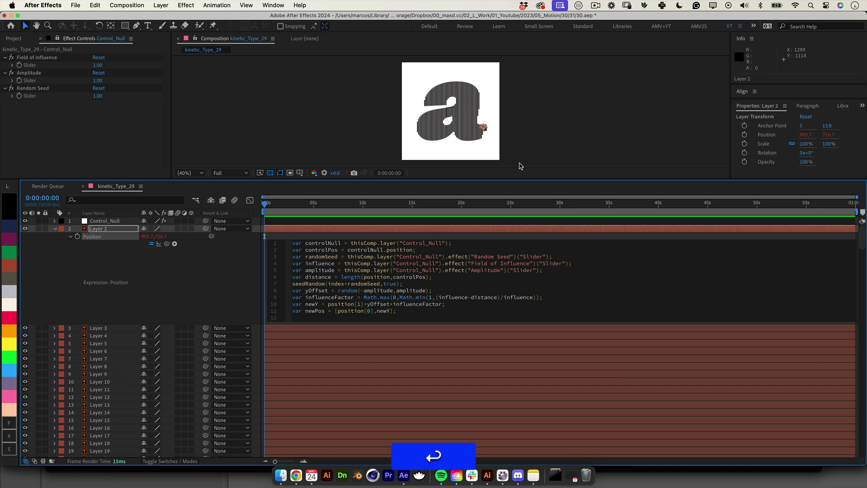
pyautogui.write('new')
pyautogui.press('Down')
pyautogui.press('Return')
pyautogui.write(';')
pyautogui.press('Return')
pyautogui.click(229, 301)
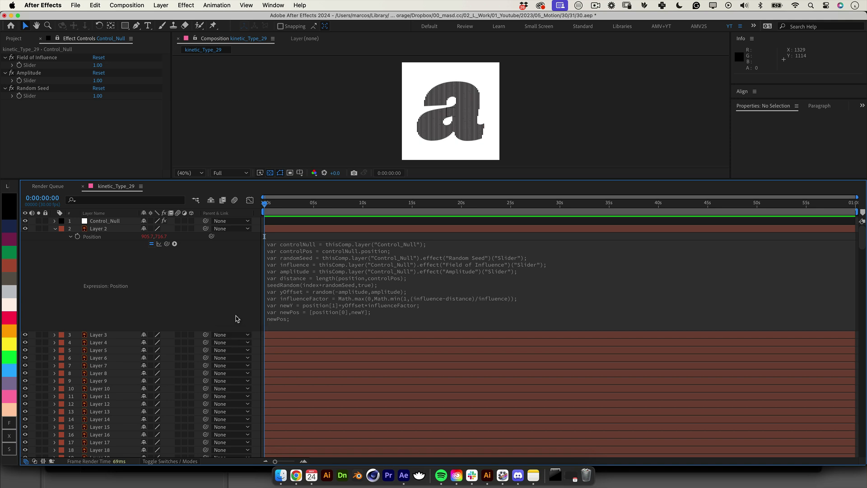
# Set Control_Null's Field of Influence to 200, Amplitude to 500 and Random Seed to 300.
pyautogui.click(247, 311)
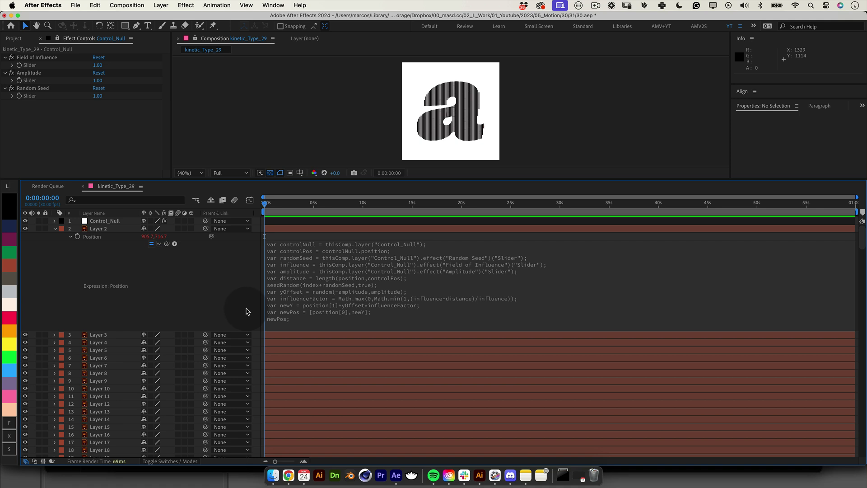
pyautogui.click(96, 65)
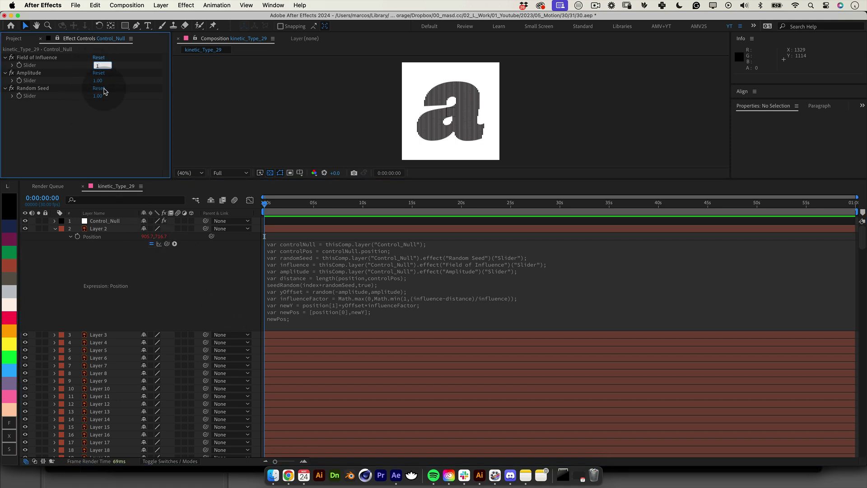
pyautogui.write('200')
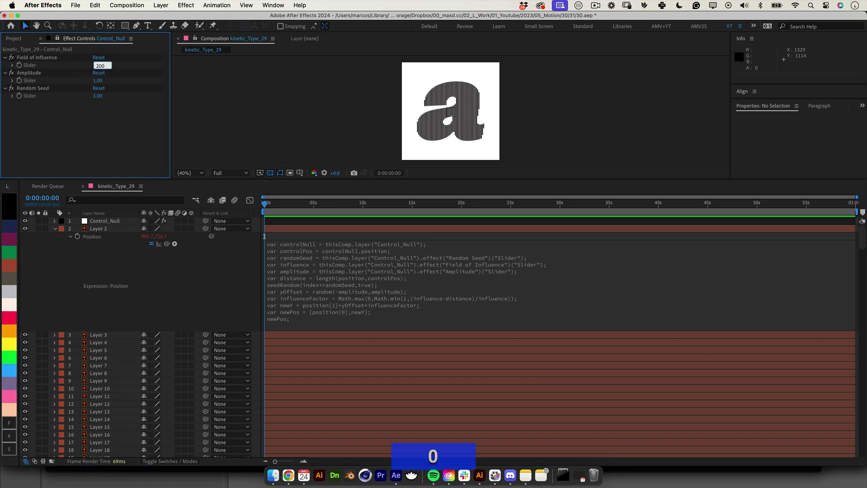
pyautogui.press('Tab')
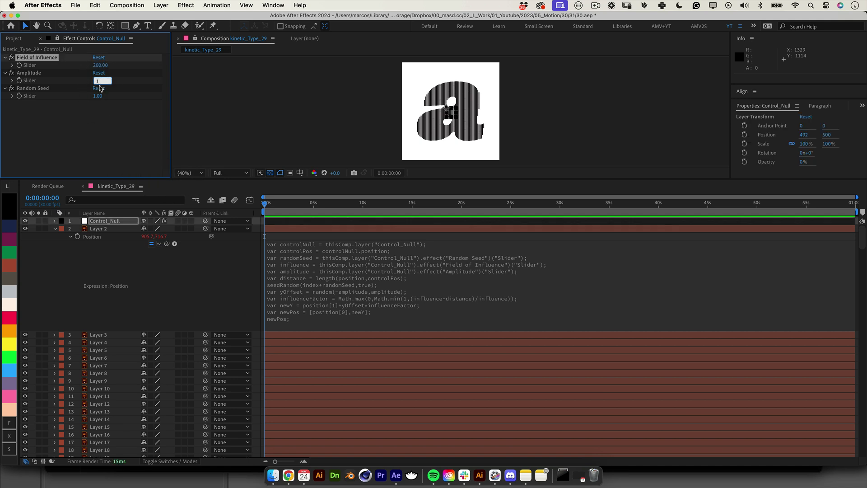
pyautogui.write('500')
pyautogui.press('Tab')
pyautogui.write('3')
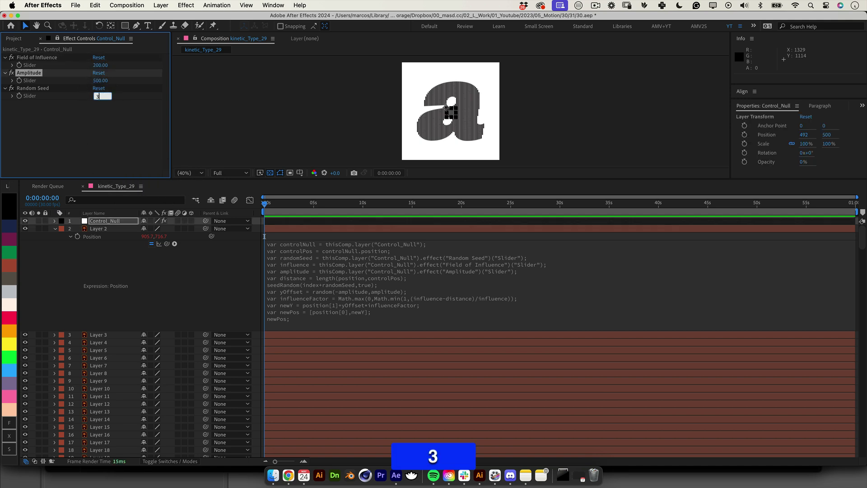
pyautogui.click(124, 145)
pyautogui.scroll(4, 472, 110)
# Drag Control_Null rightward across the letter to displace nearby stripes.
pyautogui.press('v')
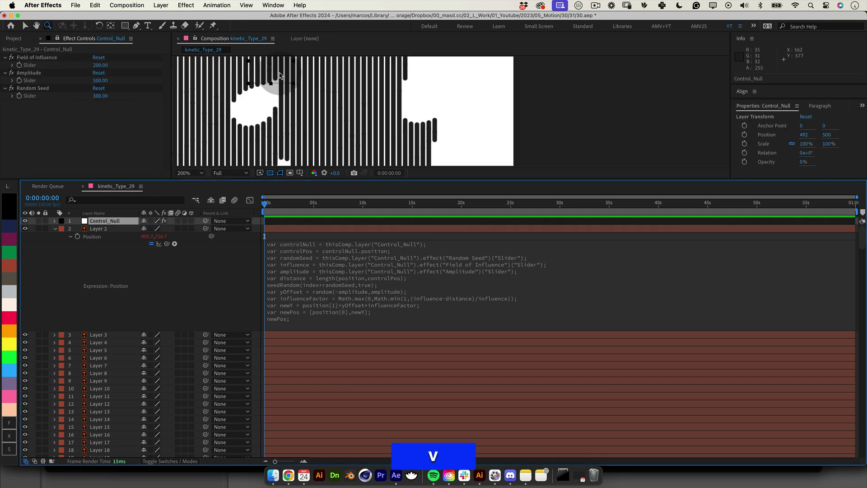
pyautogui.moveTo(370, 118); pyautogui.dragTo(376, 135)
pyautogui.scroll(-2, 407, 127)
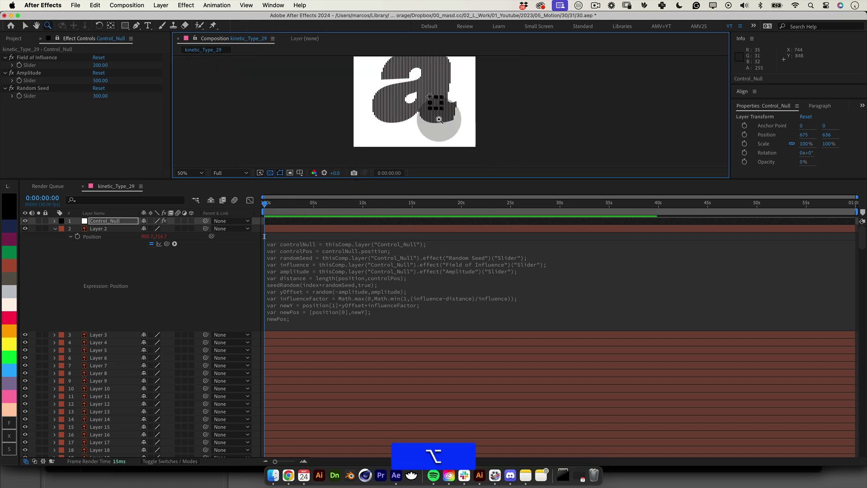
pyautogui.click(94, 240)
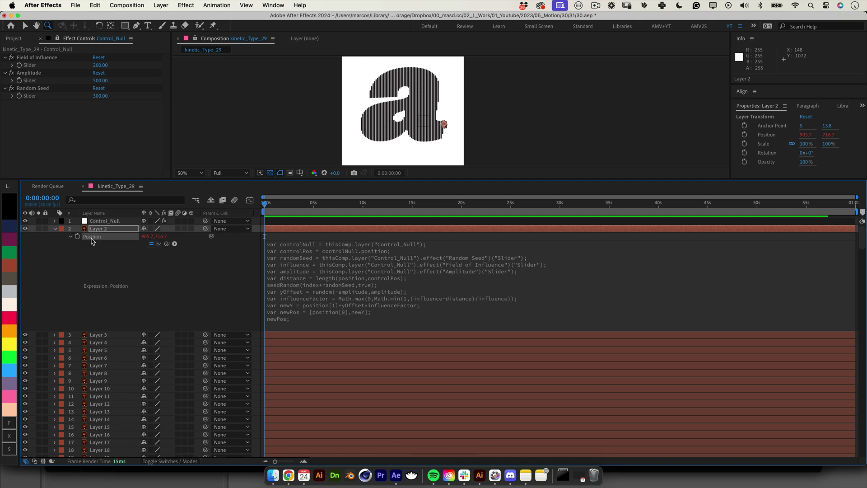
pyautogui.keyDown('shift'); pyautogui.click(108, 442); pyautogui.keyUp('shift')
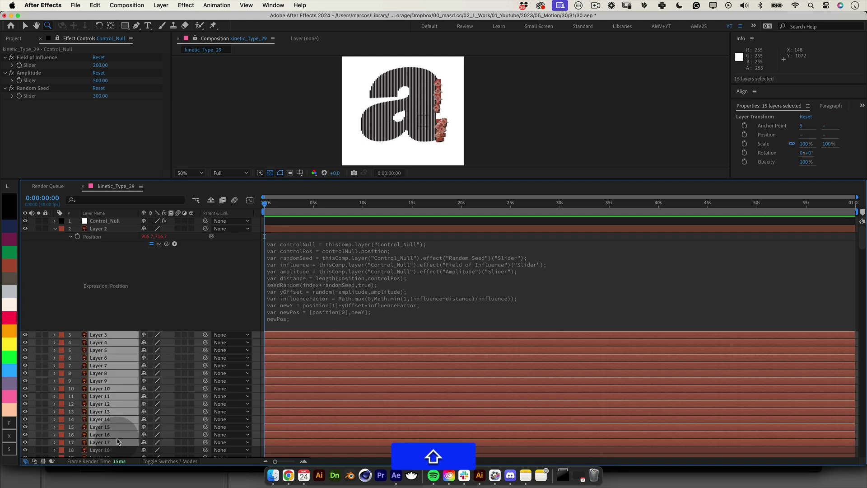
pyautogui.press('super+shift+v')
pyautogui.press('super+v')
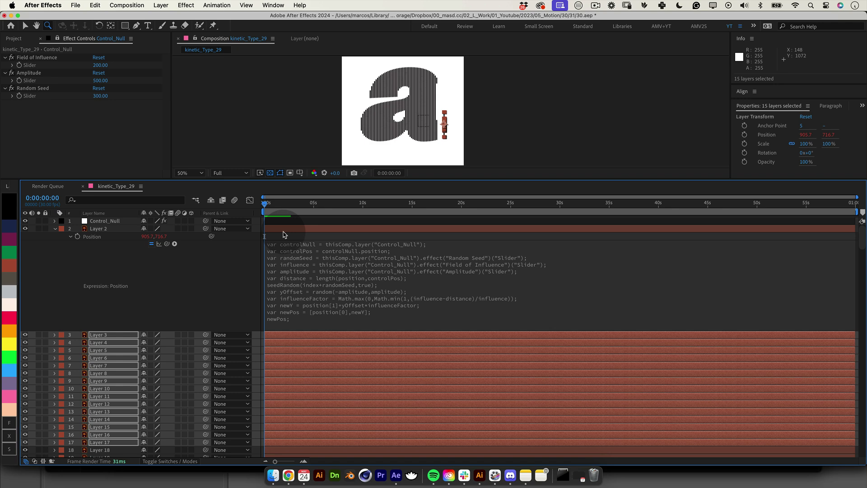
pyautogui.click(93, 239)
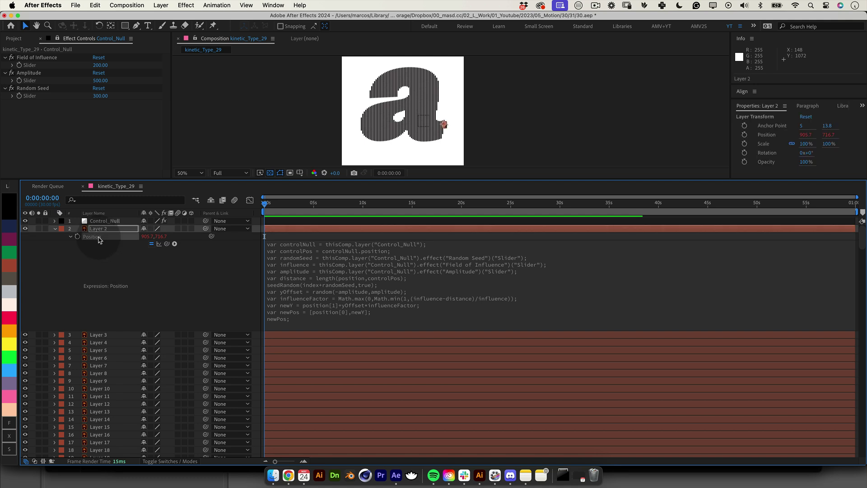
# Save Layer 2's Position expression as the Expression_KT29 animation preset.
pyautogui.click(99, 238)
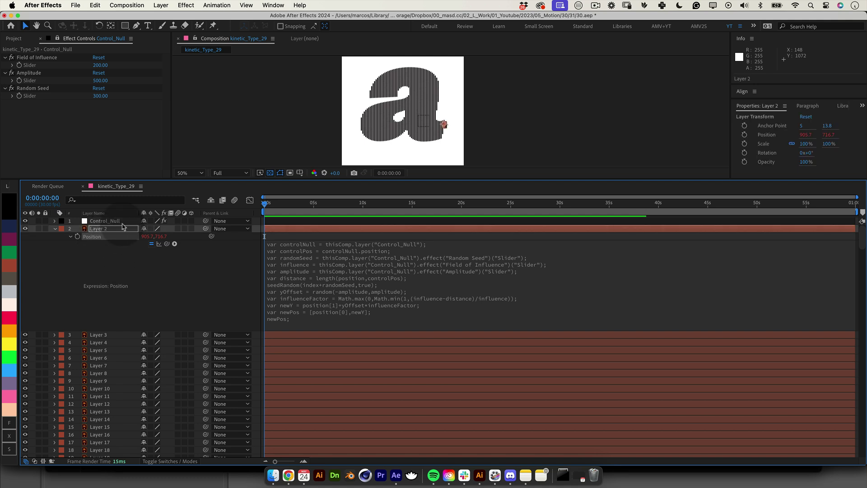
pyautogui.click(217, 5)
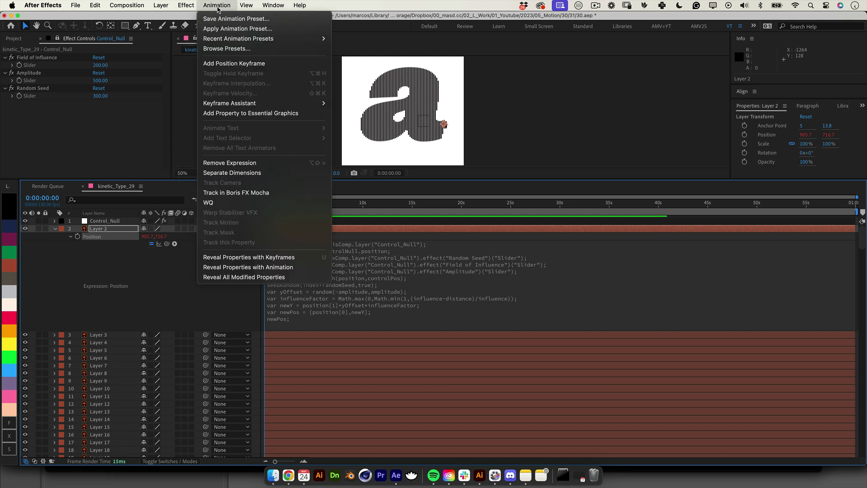
pyautogui.click(212, 19)
pyautogui.write('Expression_KT2.ffx')
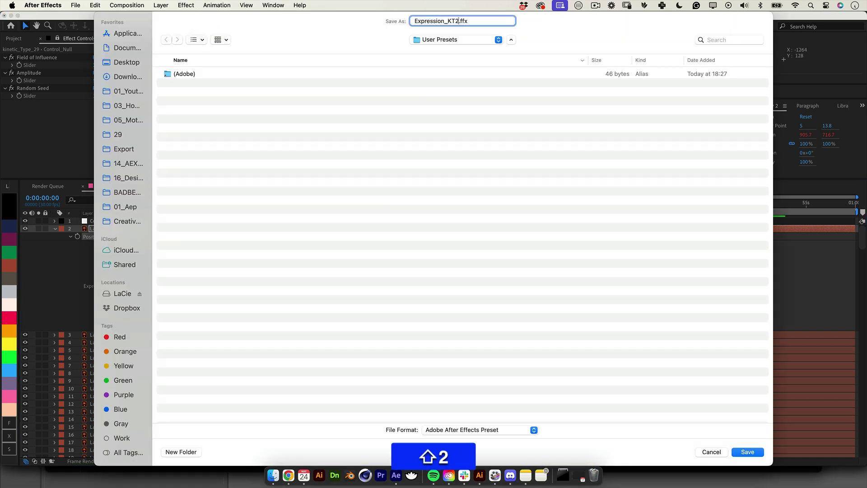
pyautogui.press('Return')
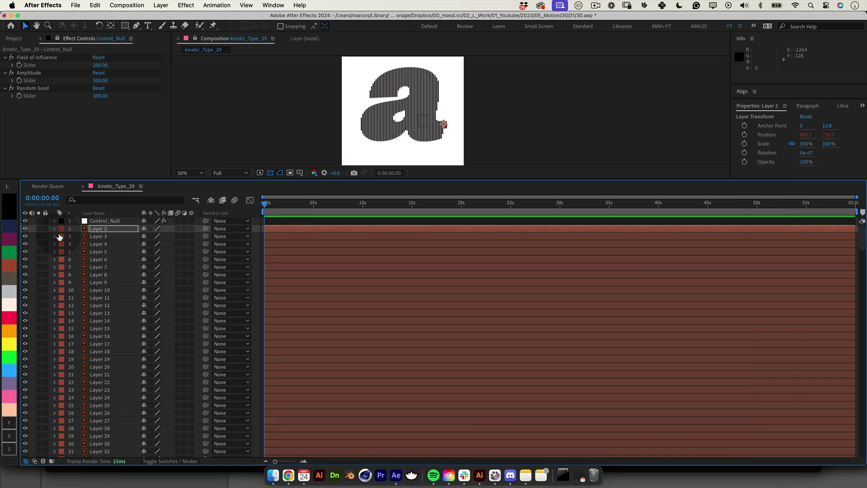
# Apply the Expression_KT29 preset to layers 3 through 290.
pyautogui.scroll(-20, 843, 417)
pyautogui.keyDown('shift'); pyautogui.click(101, 444); pyautogui.keyUp('shift')
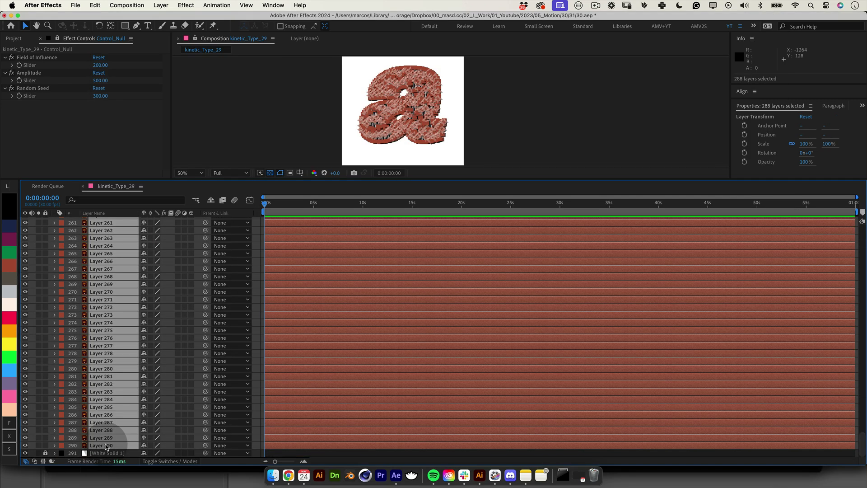
pyautogui.click(217, 5)
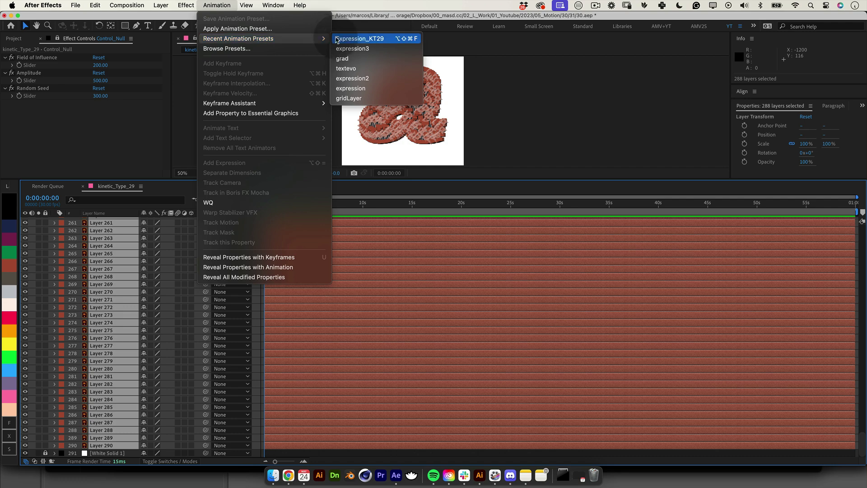
pyautogui.click(348, 39)
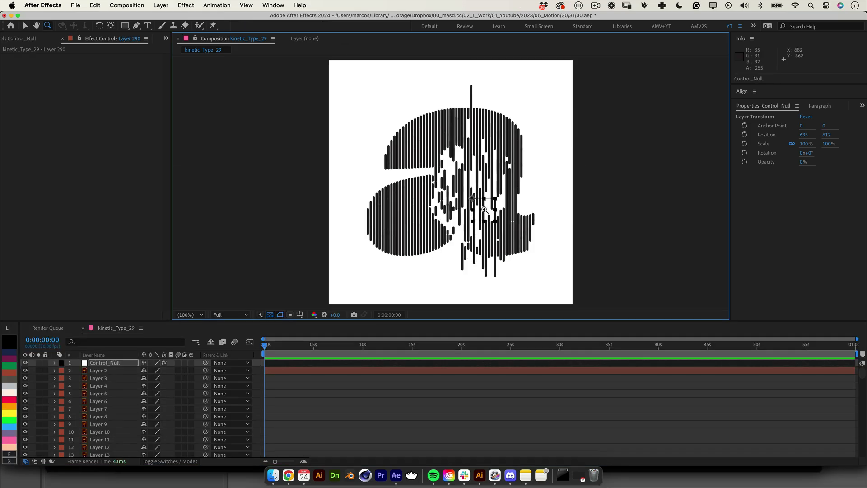
# Keyframe Control_Null's Position at several times and curve its motion path.
pyautogui.moveTo(494, 205); pyautogui.dragTo(426, 87)
pyautogui.click(501, 344)
pyautogui.click(619, 345)
pyautogui.click(738, 345)
pyautogui.click(854, 344)
pyautogui.click(596, 344)
# Preview the animation with the composition viewer maximized and zoomed.
pyautogui.press('space')
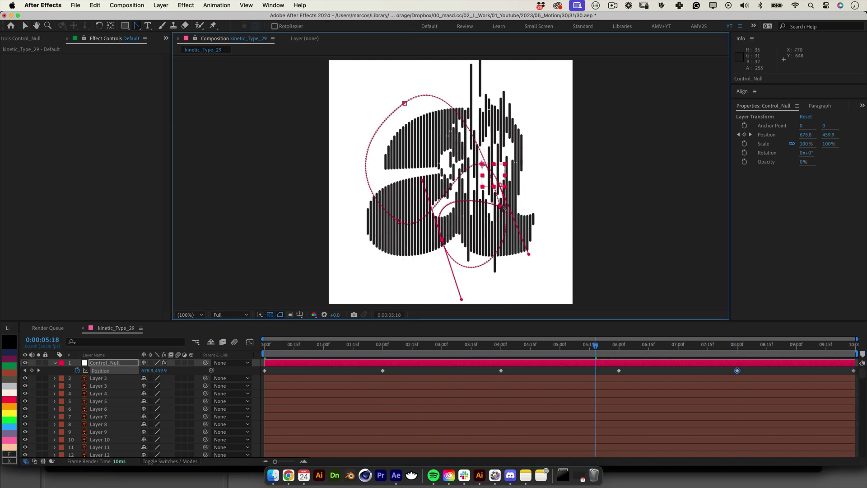
pyautogui.click(195, 354)
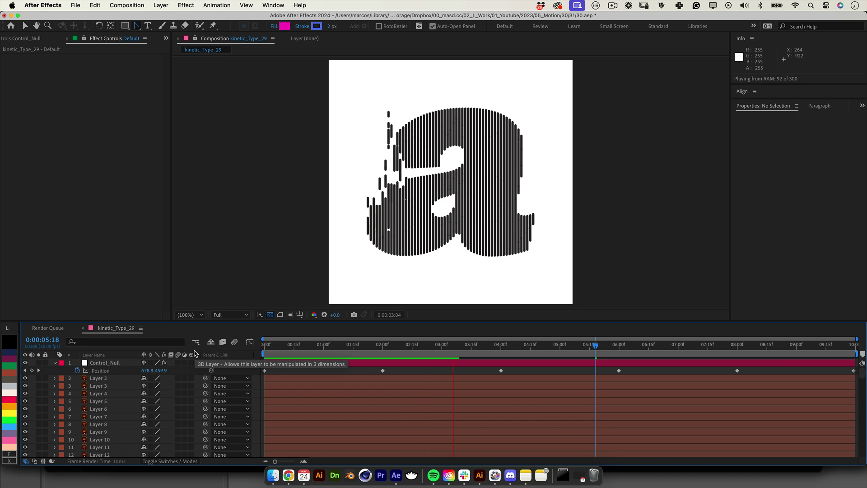
pyautogui.press('`')
pyautogui.press('z')
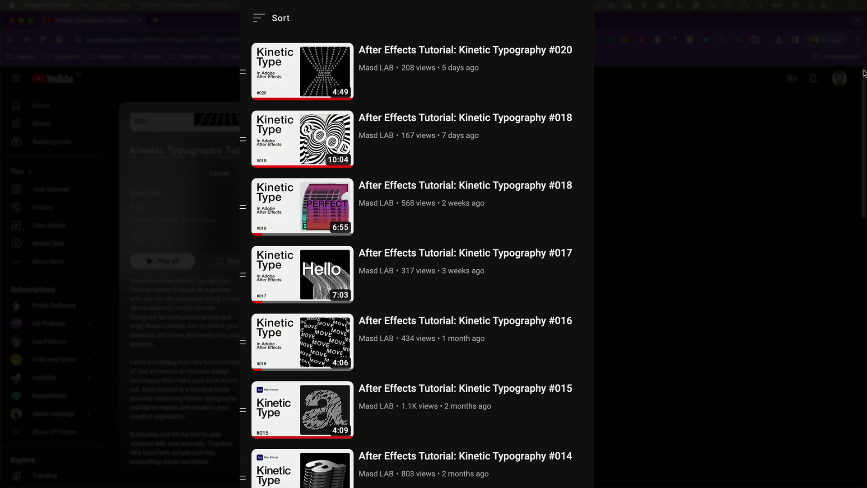
pyautogui.moveTo(865, 73); pyautogui.dragTo(866, 251)
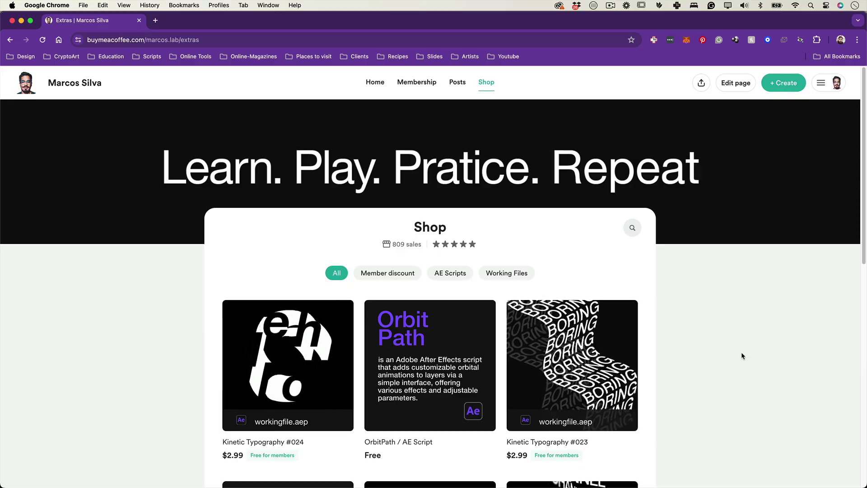
# Go to page 2, then page 3 of the shop listing: Kinetic Type 009, Sectio, Spacium.
pyautogui.scroll(-5, 741, 351)
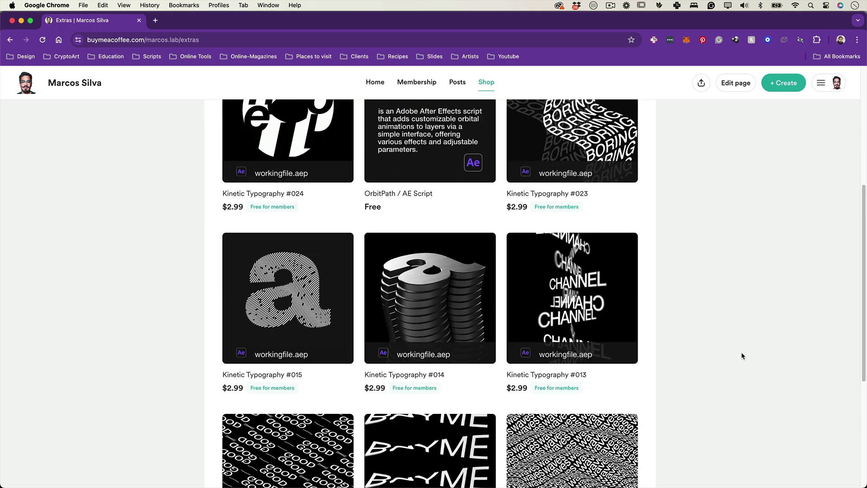
pyautogui.scroll(-4, 741, 352)
pyautogui.scroll(-1, 643, 372)
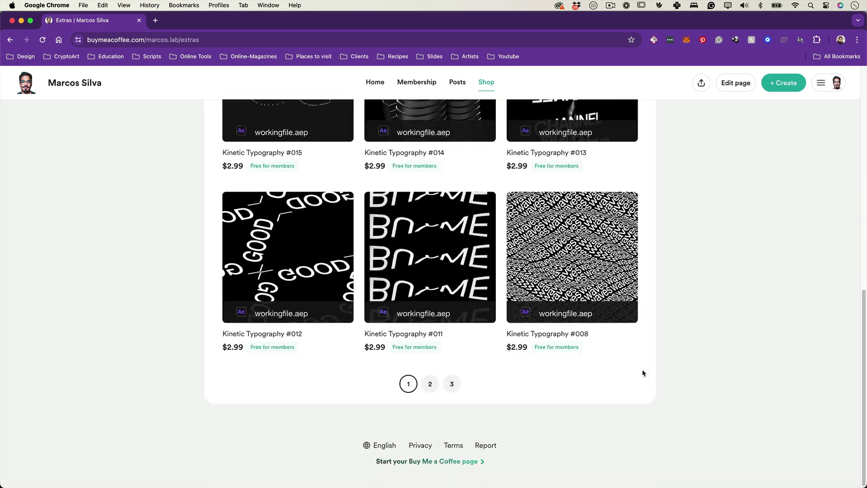
pyautogui.click(426, 387)
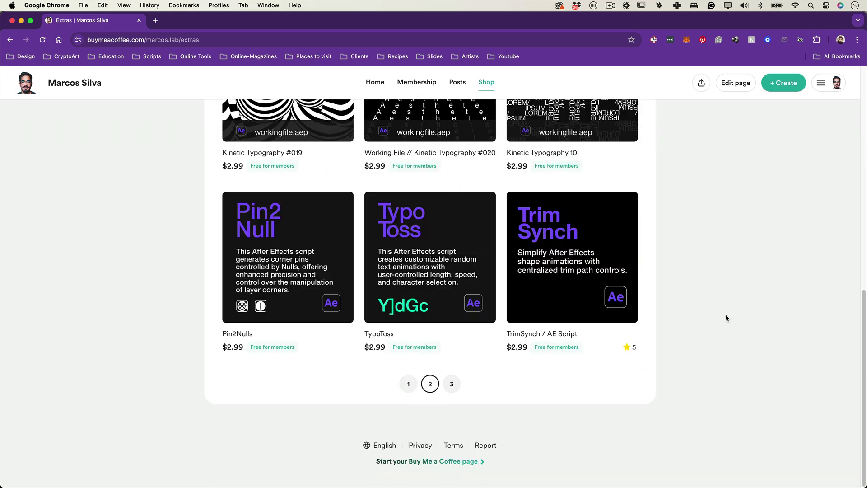
pyautogui.scroll(3, 726, 316)
pyautogui.scroll(5, 726, 315)
pyautogui.scroll(-5, 726, 315)
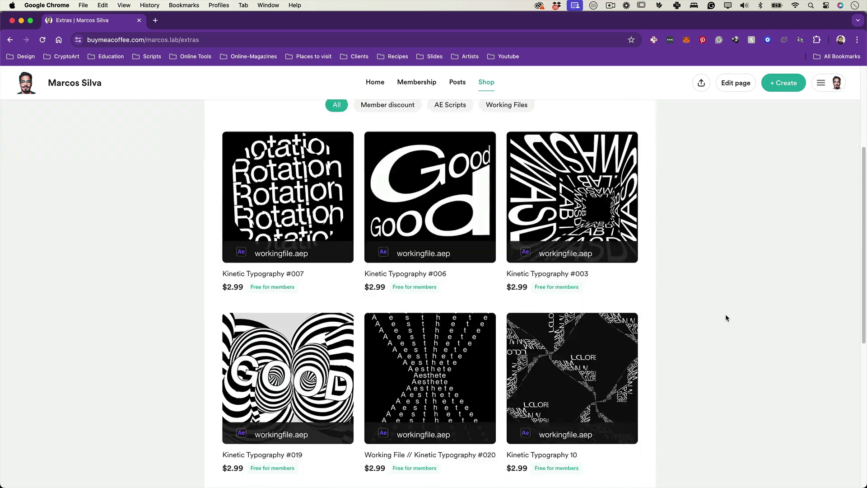
pyautogui.scroll(-4, 726, 319)
pyautogui.click(451, 432)
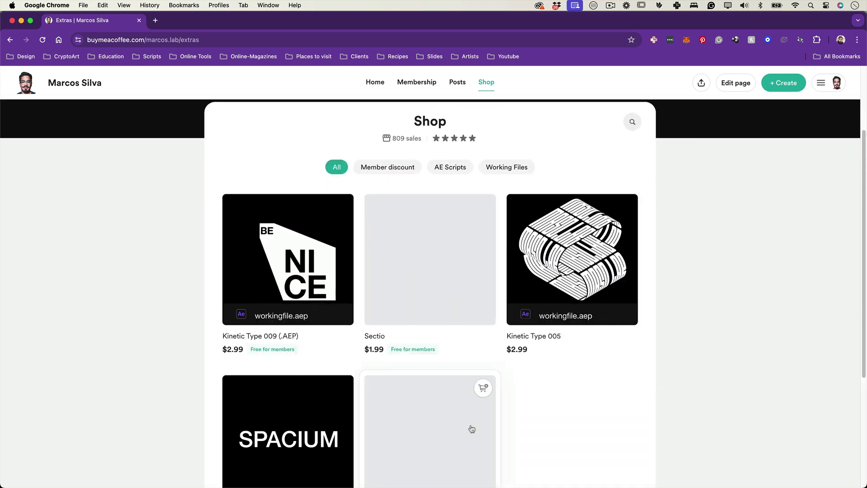